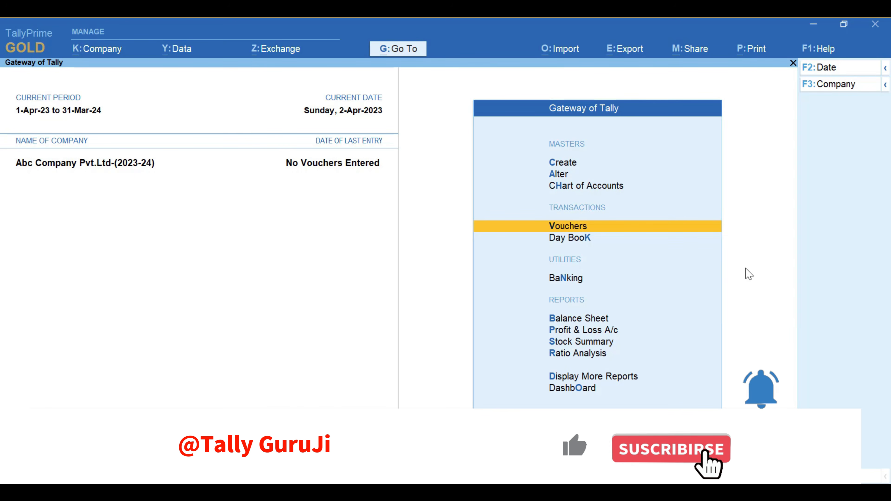
key(Down)
key(Down)
key(Down)
key(Down)
key(Down)
key(Down)
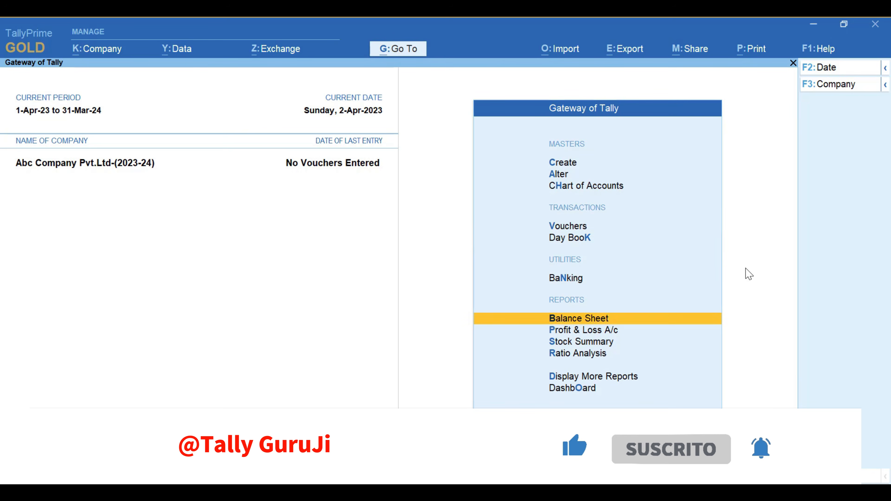
key(Up)
key(Up)
key(Up)
key(Up)
key(Up)
key(Up)
key(Up)
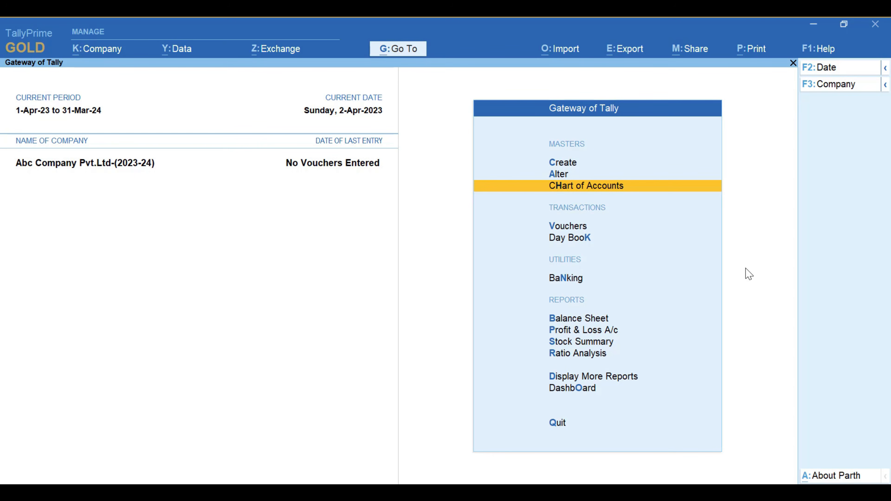
key(Down)
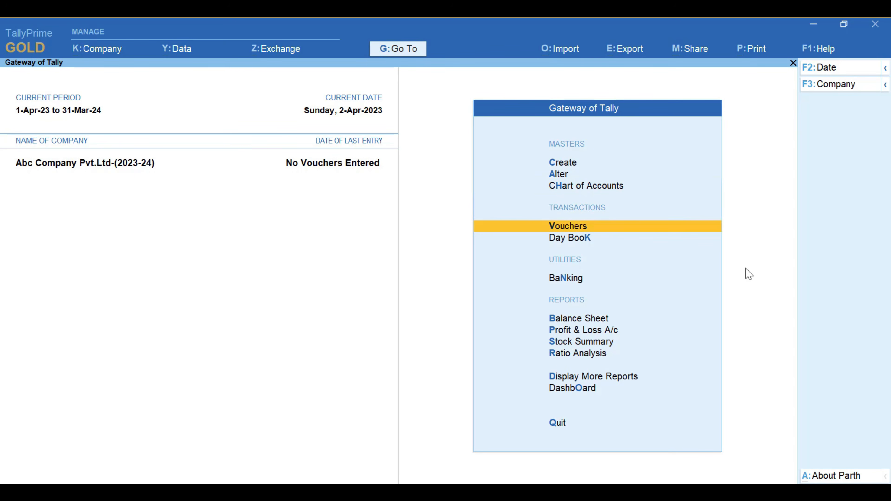
key(Up)
key(Up)
key(Up)
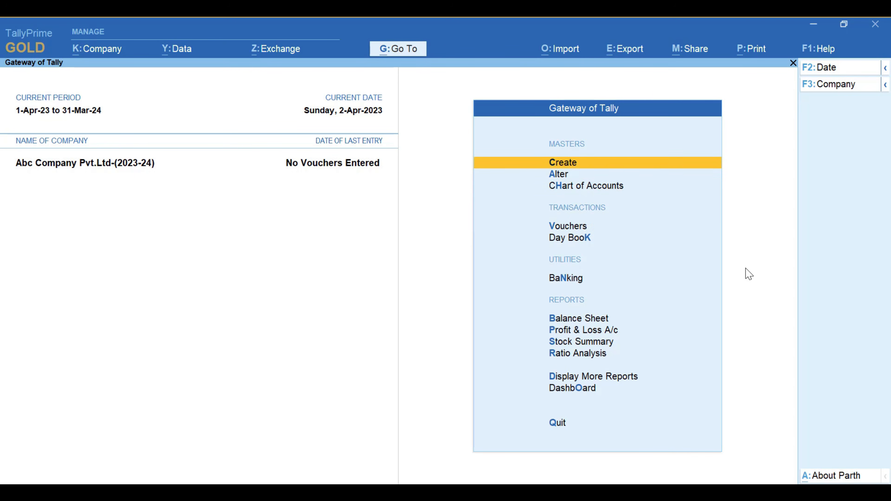
key(Down)
key(Down)
key(Down)
key(Down)
key(Down)
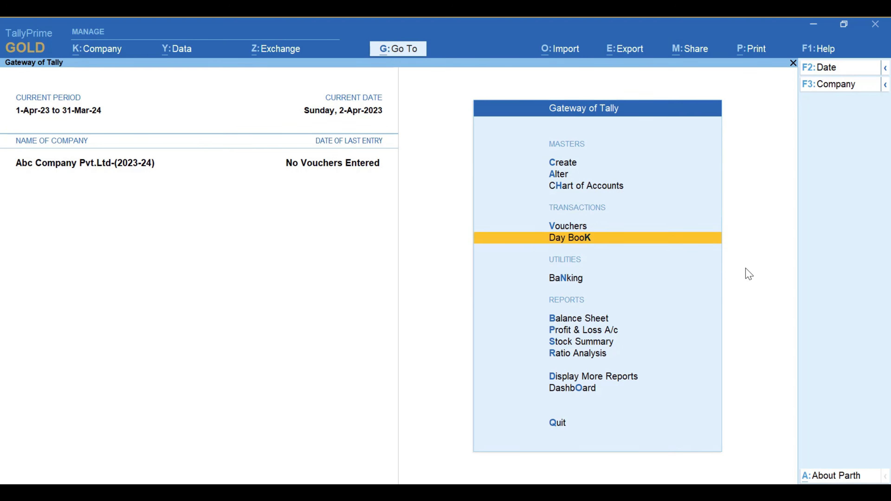
key(Up)
key(Up)
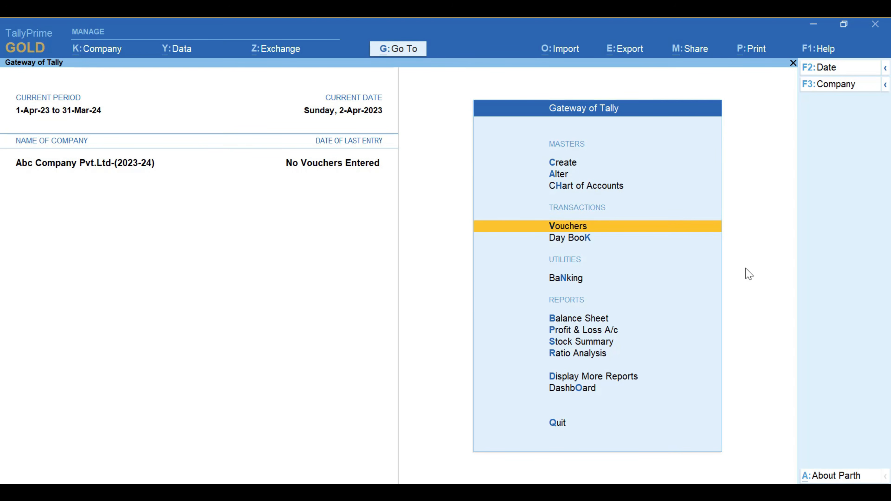
key(Up)
key(Up)
key(Up)
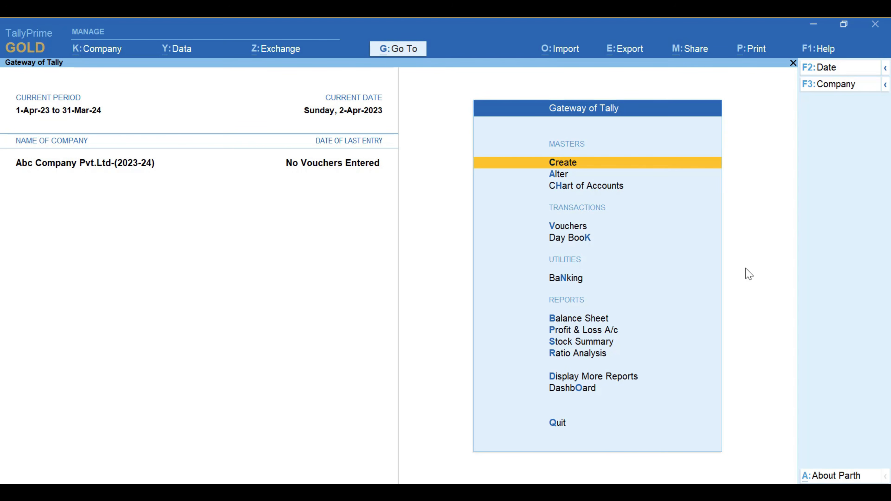
Open voucher creation to start a new payment voucher
key(Down)
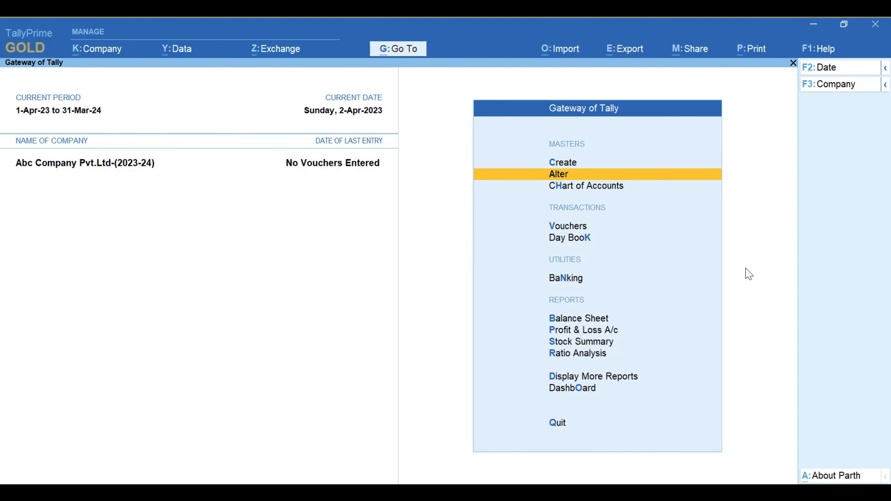
key(Down)
key(Down)
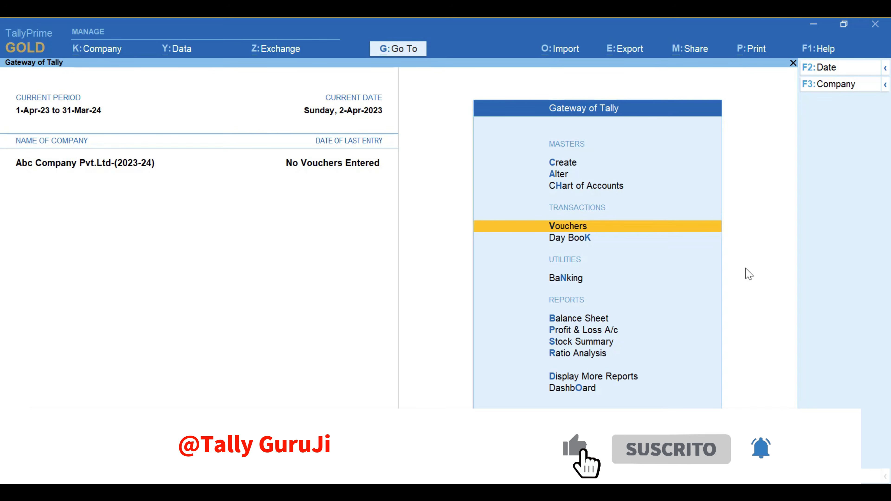
key(Return)
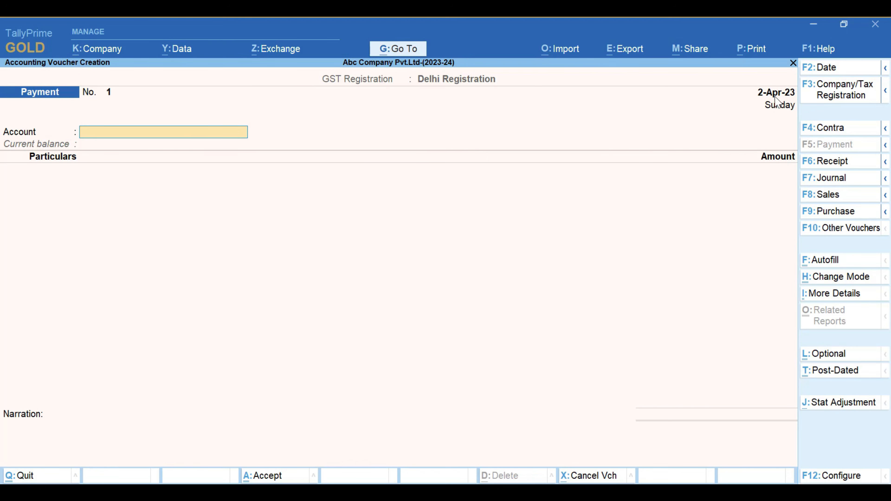
Look at the voucher date setting of the payment voucher and leave it without entering a new date
click(826, 74)
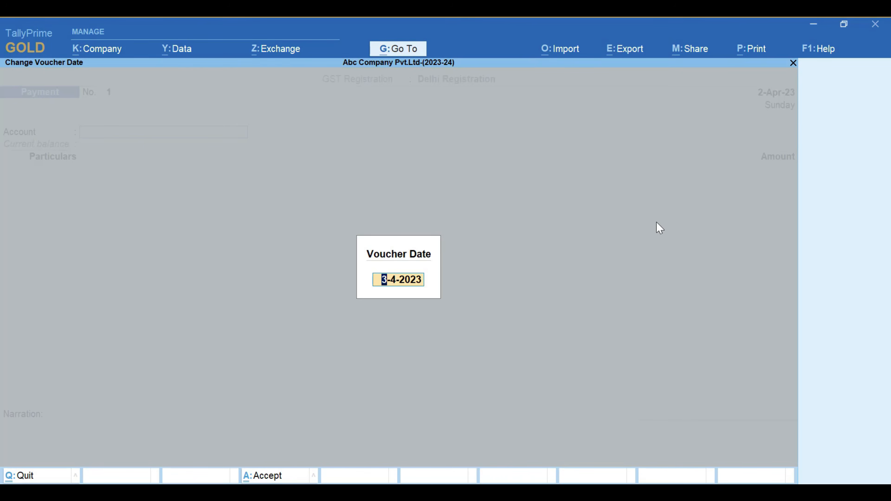
key(Escape)
key(Escape)
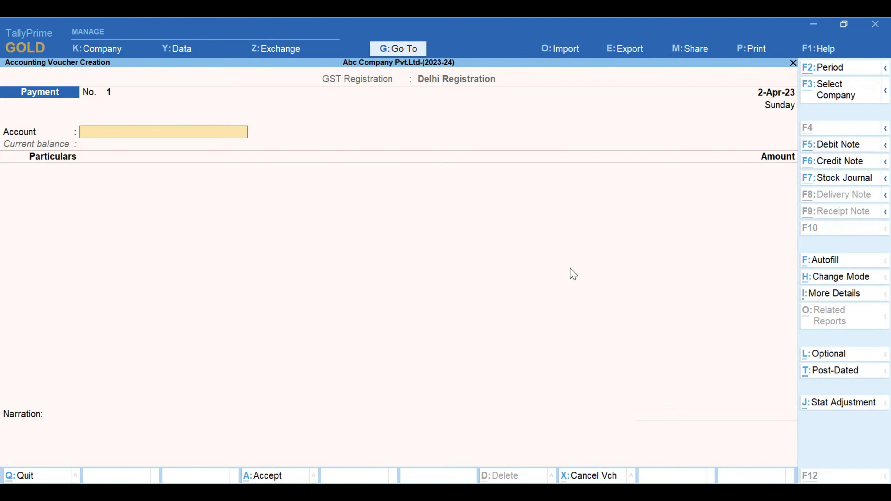
key(alt+F2)
key(Escape)
key(Escape)
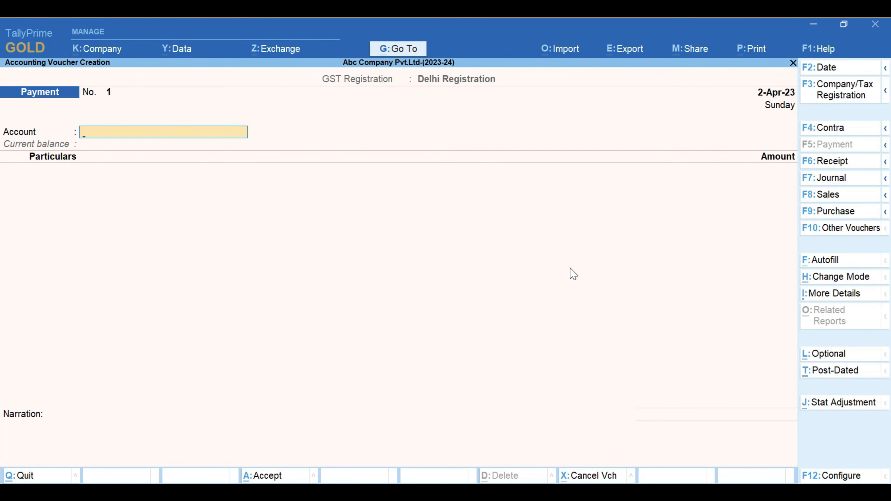
key(F2)
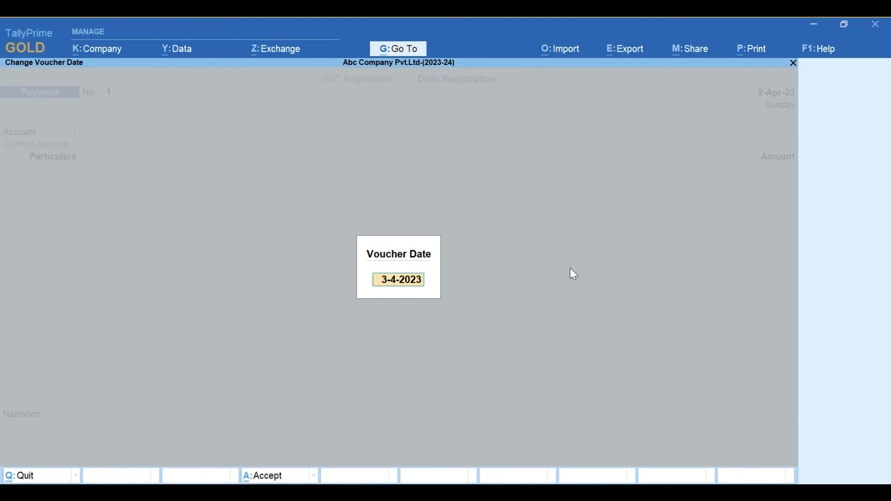
key(Escape)
key(Escape)
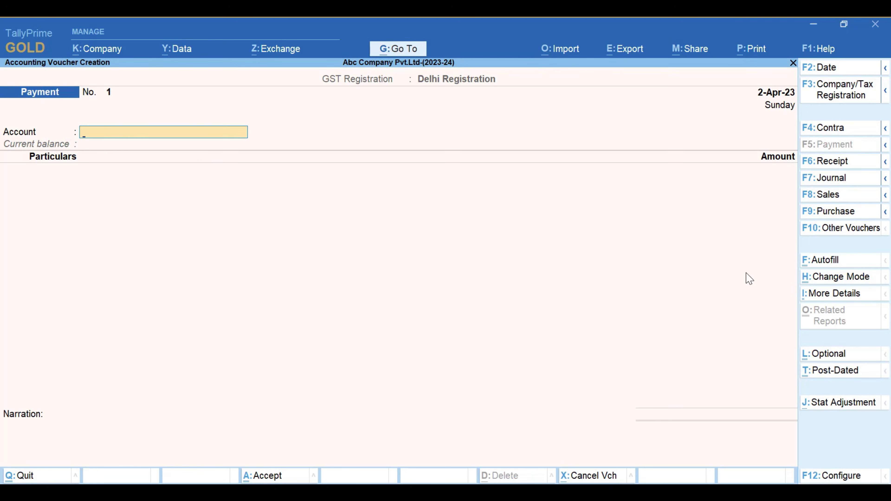
Change the payment voucher's mode to Double Entry
click(843, 281)
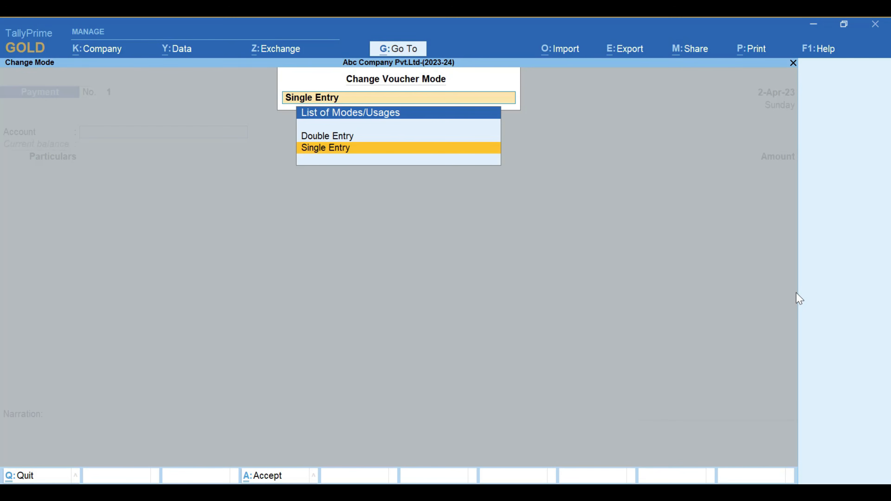
key(Up)
key(Down)
key(Up)
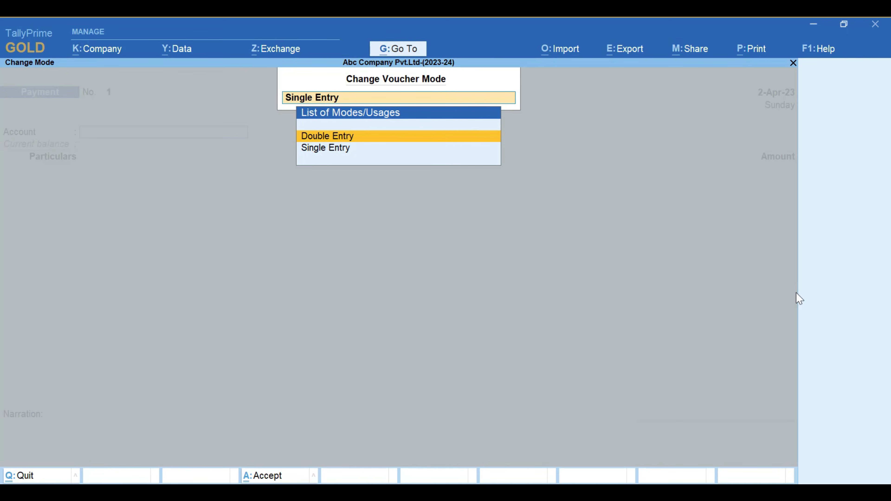
key(Down)
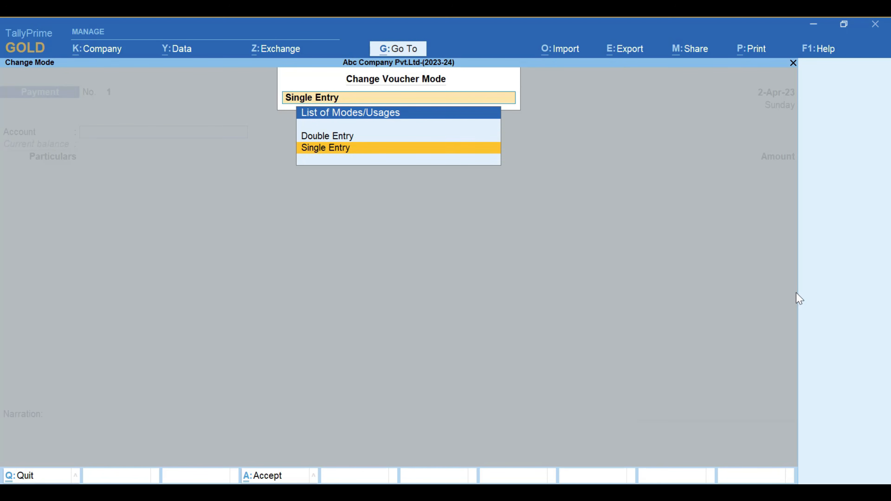
key(Up)
key(Return)
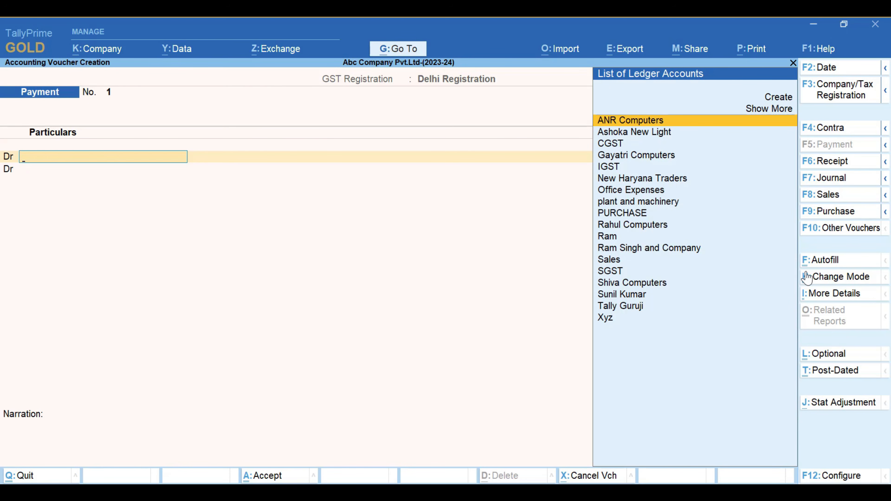
Switch the payment voucher's mode back to Single Entry
click(826, 283)
key(Down)
key(Return)
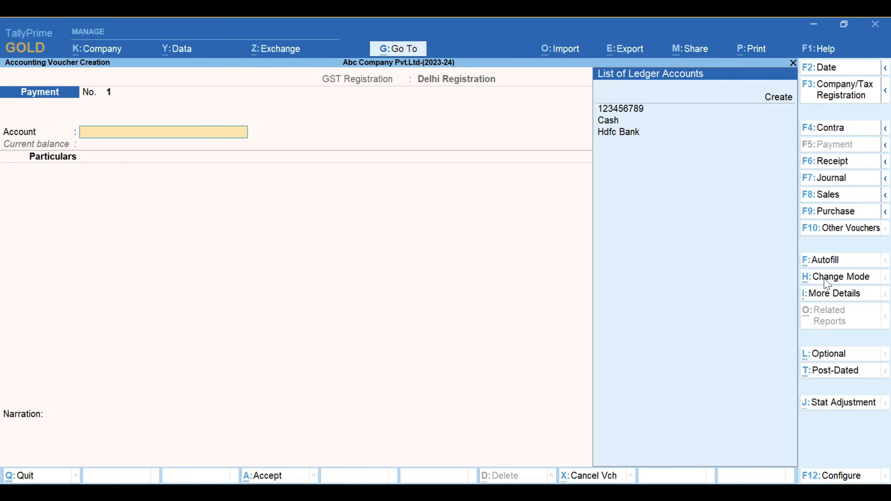
Examine the cash and bank ledgers offered for the payment voucher's account
key(Down)
key(Down)
key(Down)
key(Up)
key(Up)
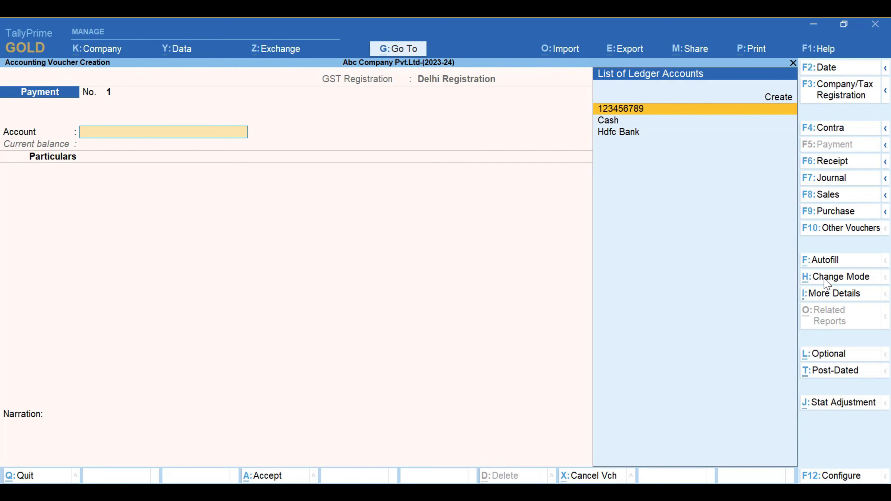
key(Down)
key(Down)
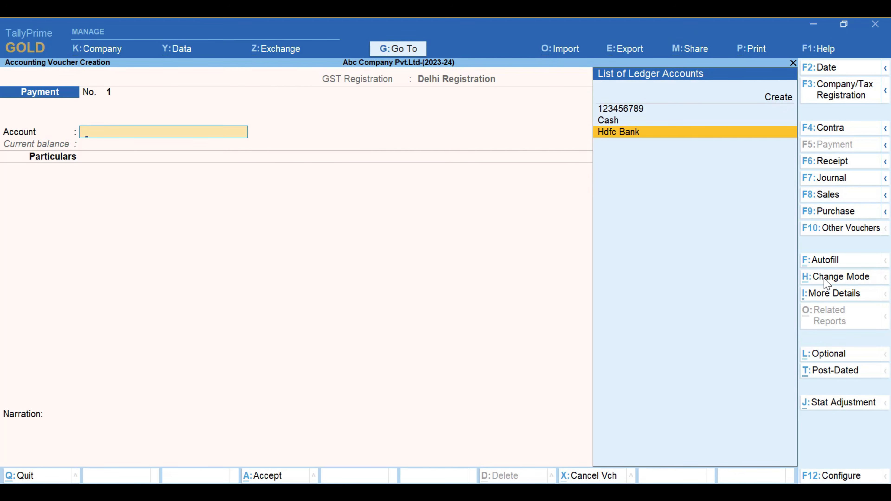
key(Up)
key(Up)
key(Down)
key(Down)
key(Up)
key(Up)
key(Down)
key(Down)
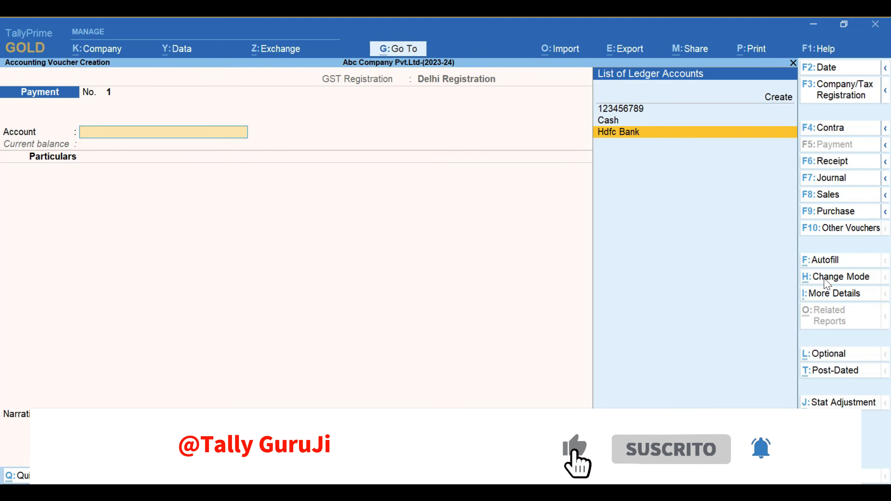
Set the payment voucher's account to Hdfc Bank
key(Up)
key(Up)
key(Down)
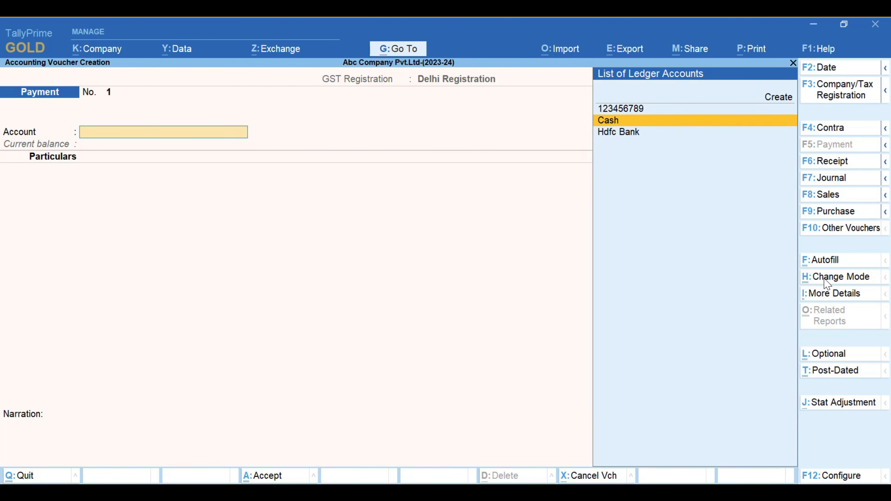
key(Down)
key(Up)
key(Down)
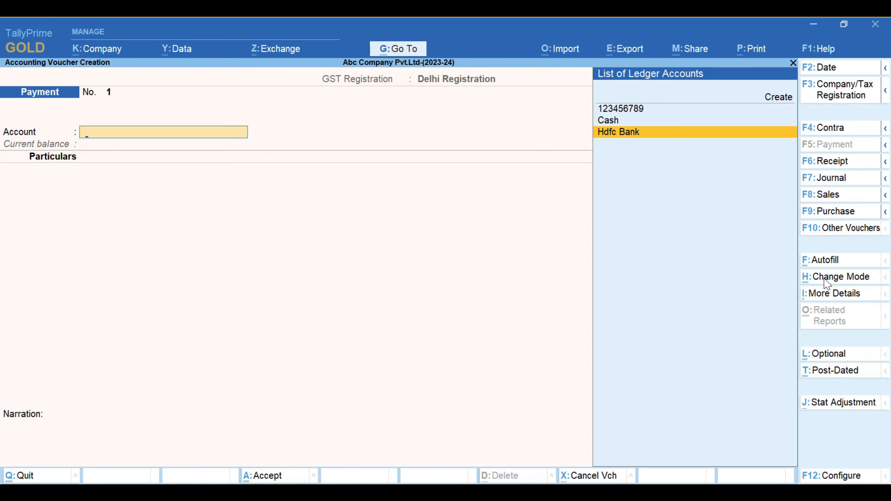
key(Return)
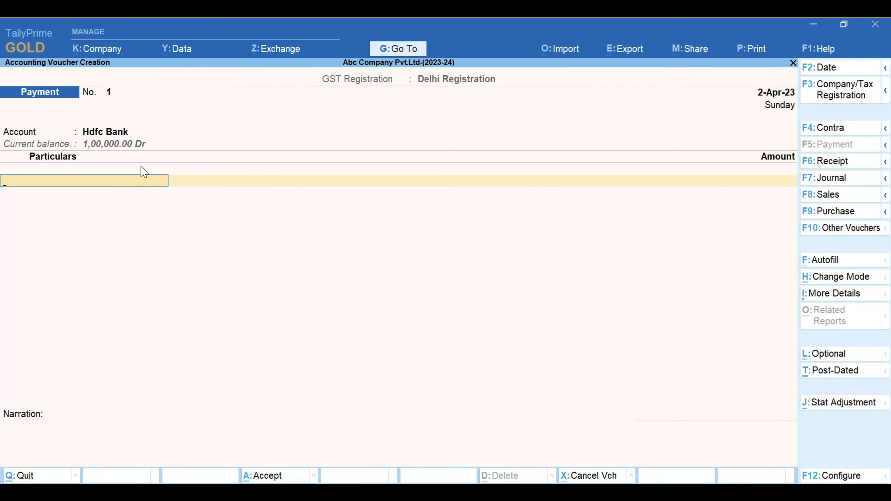
Choose ANR Computers as the party ledger in the payment voucher's particulars
key(space)
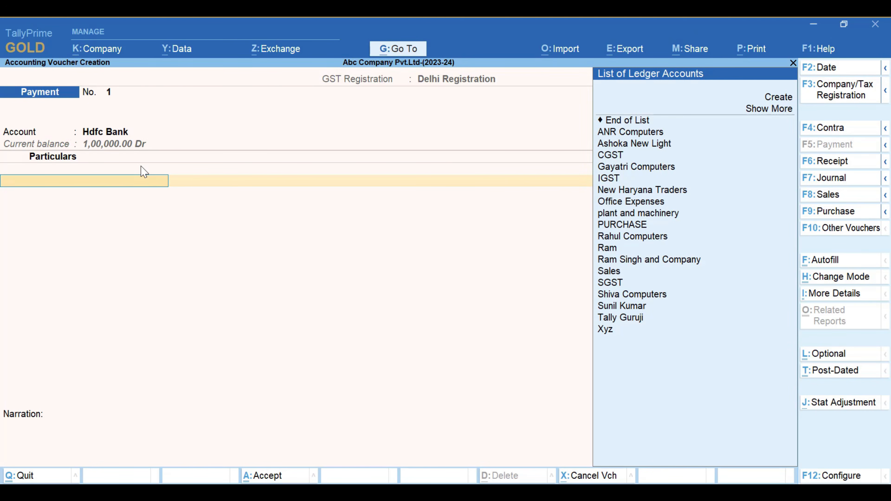
key(Down)
key(Down)
key(Down)
key(Down)
key(Down)
key(Down)
key(Down)
key(Down)
key(Down)
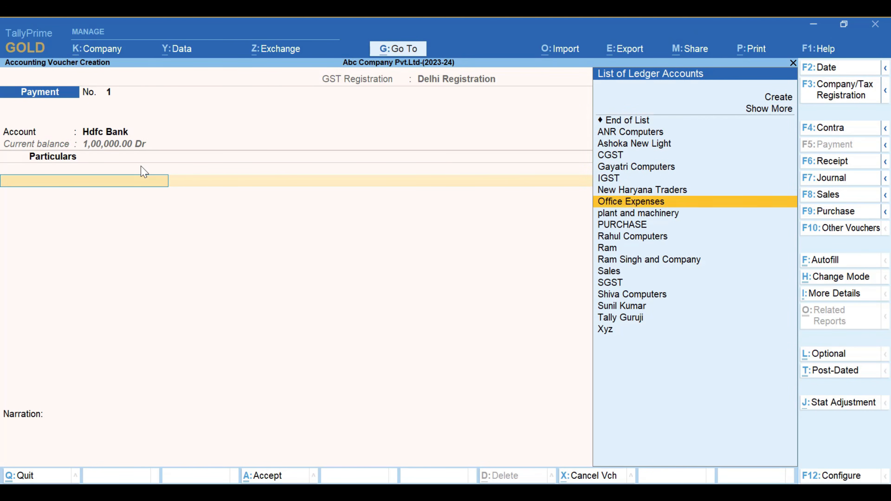
key(Down)
key(Down)
key(Down)
key(Down)
key(Down)
key(Down)
key(Down)
key(Down)
key(Down)
key(Up)
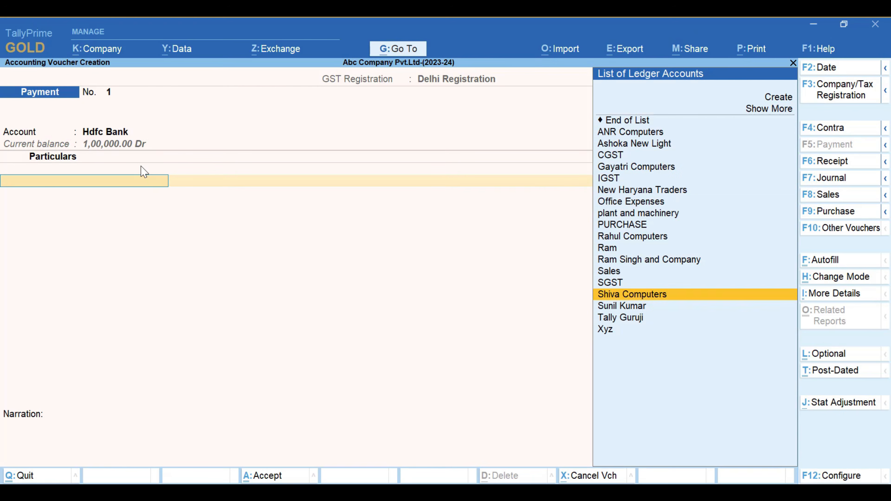
key(Up)
key(Up)
key(Up)
key(Up)
key(Up)
key(Up)
key(Up)
key(Up)
key(Up)
key(Up)
key(Up)
key(Up)
key(Up)
key(Up)
key(Up)
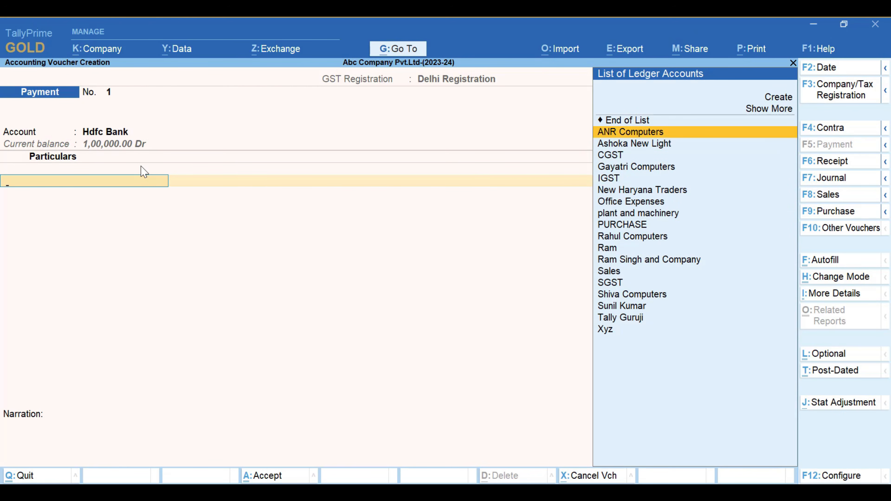
key(Return)
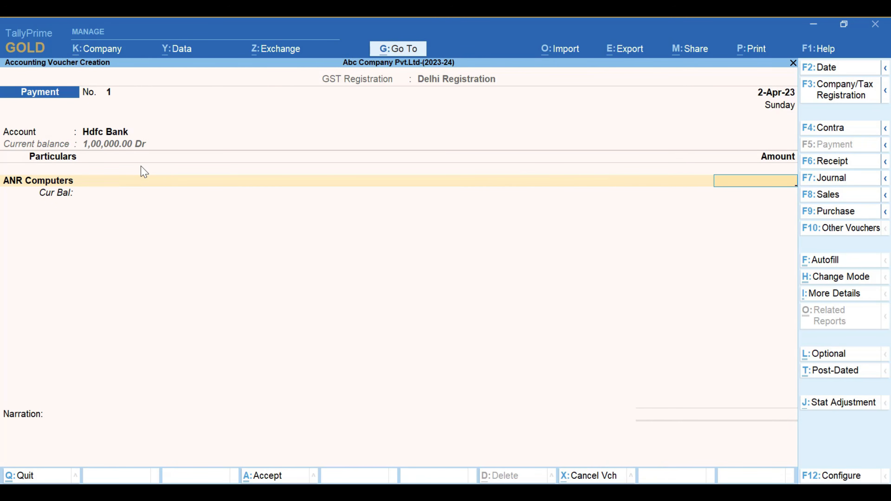
Enter a payment amount of 50,000 for ANR Computers
text(50000)
key(Return)
Examine the bill-wise adjustment methods offered for the ANR Computers payment
key(Up)
key(Up)
key(Up)
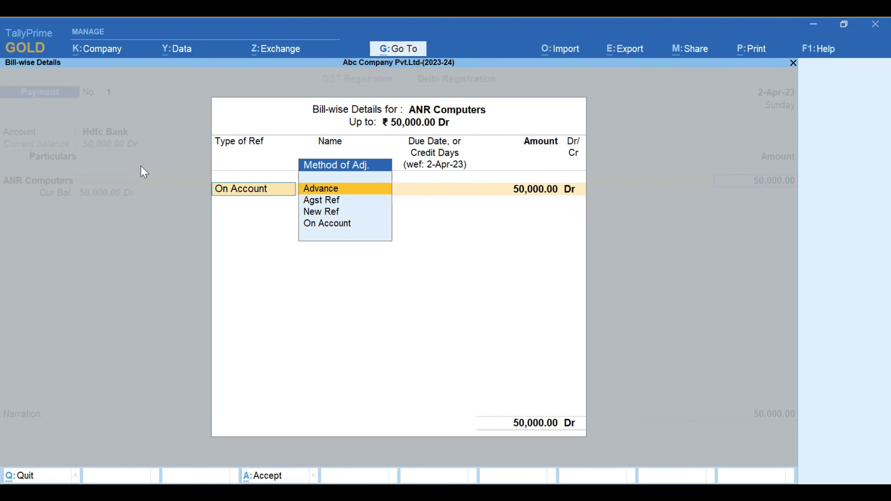
key(Down)
key(Down)
key(Down)
key(Up)
key(Up)
key(Up)
key(Down)
key(Down)
key(Down)
key(Up)
key(Up)
key(Up)
key(Down)
key(Down)
key(Down)
key(Up)
key(Up)
key(Up)
key(Down)
key(Down)
key(Down)
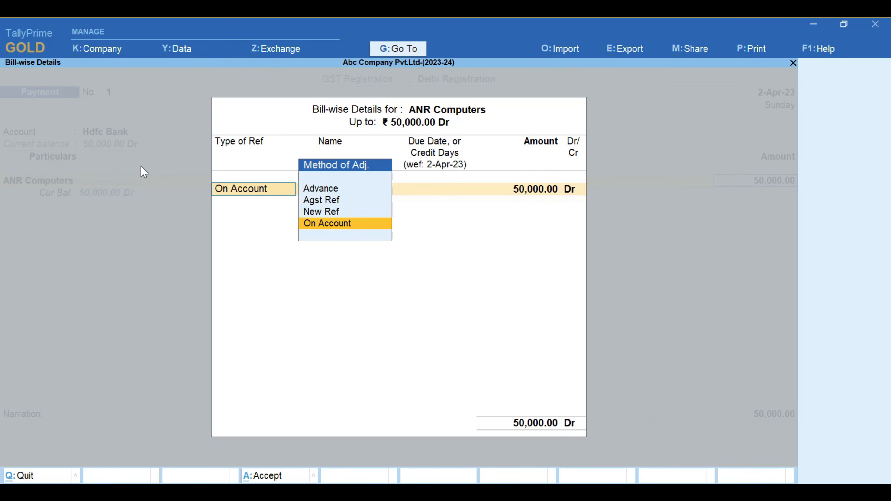
key(Up)
key(Up)
key(Up)
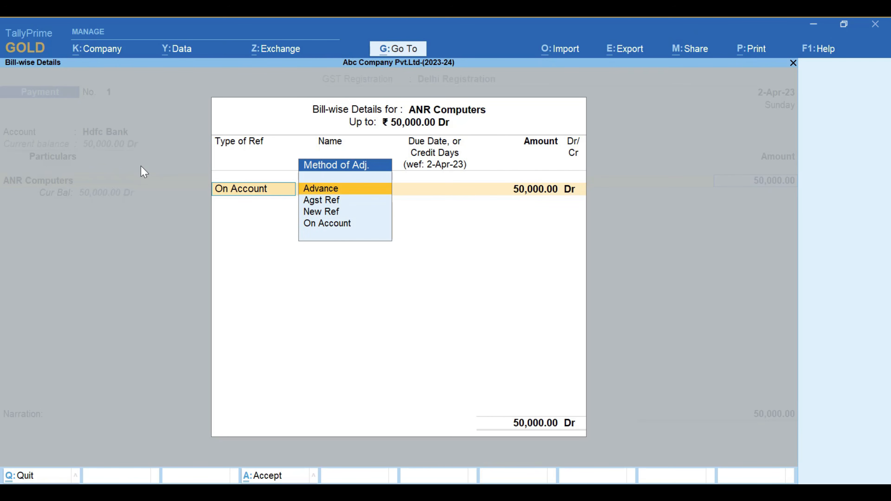
key(Down)
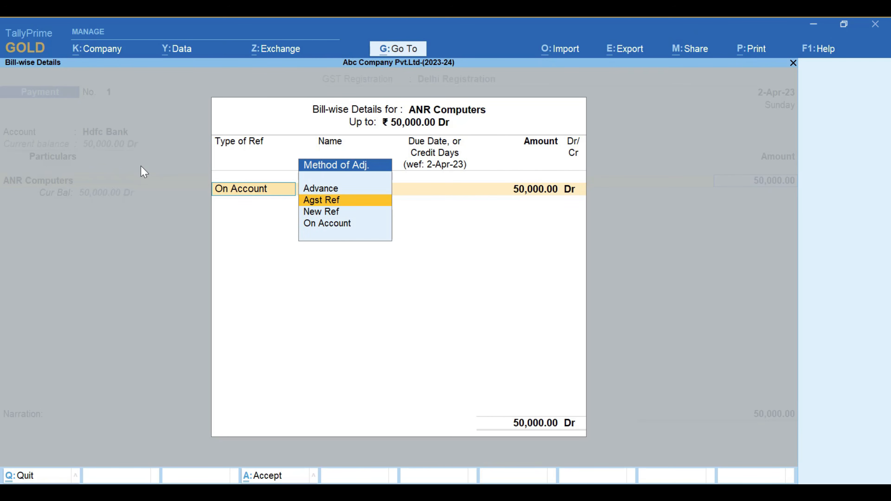
key(Up)
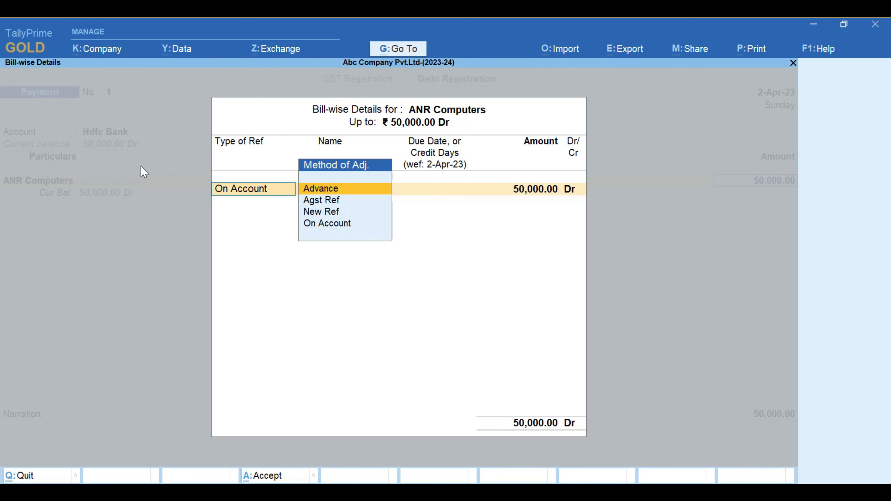
Set the bill reference type for ANR Computers to Advance, with reference name 1 and the full 50,000 as Dr
key(Down)
key(Up)
key(Return)
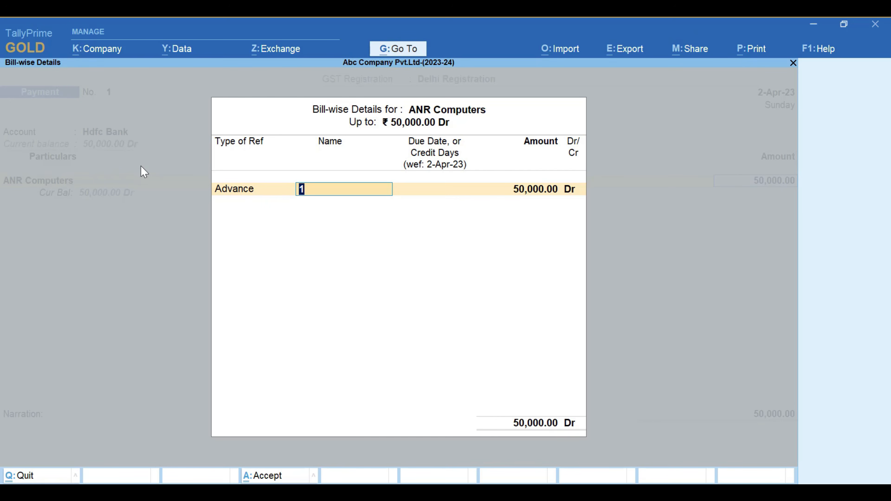
key(Return)
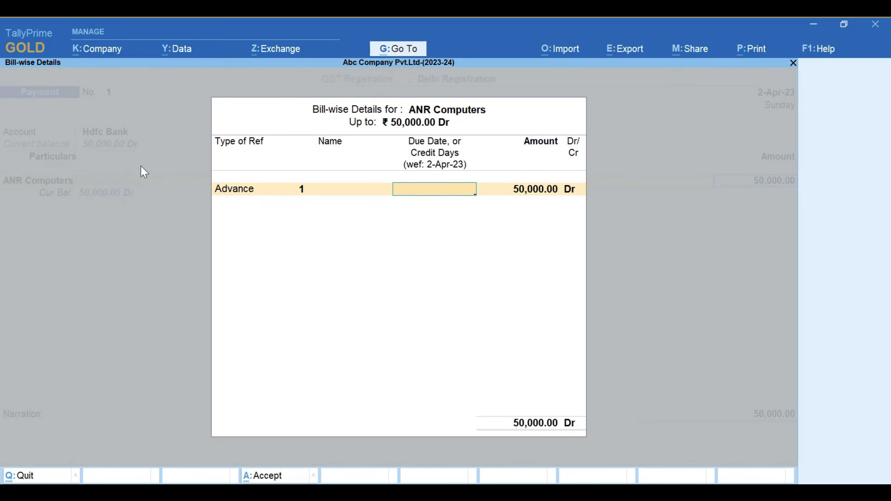
key(Return)
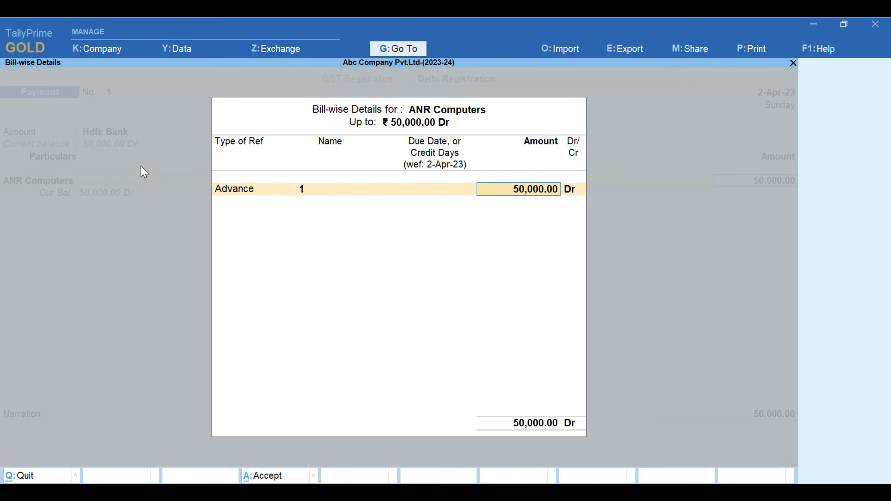
key(Return)
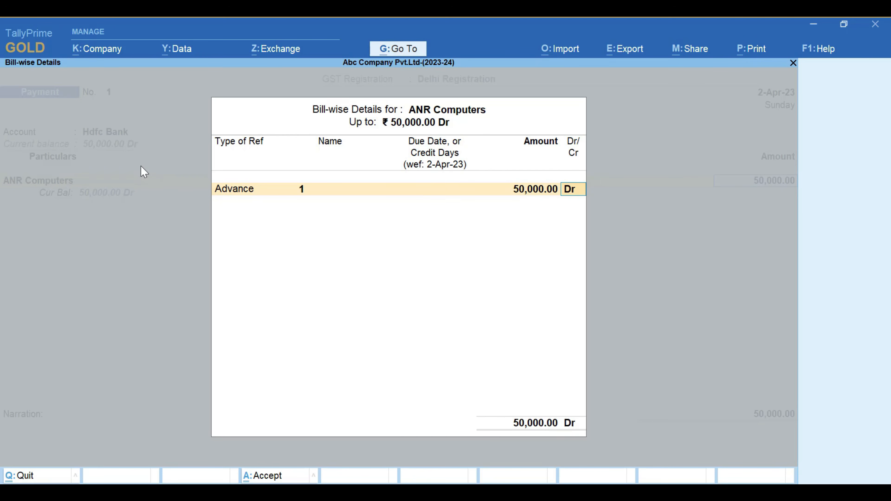
Change the bill reference type to Agst Ref and view the pending bills for ANR Computers
key(BackSpace)
key(BackSpace)
key(BackSpace)
key(BackSpace)
key(Down)
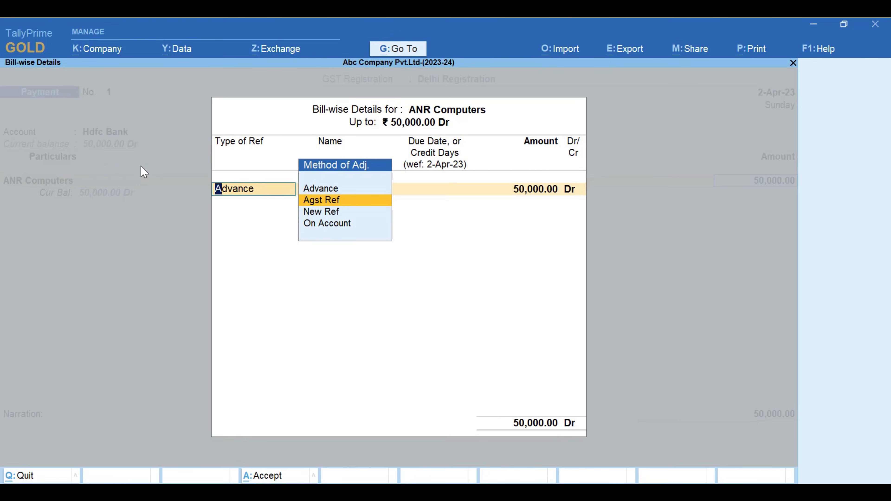
key(Return)
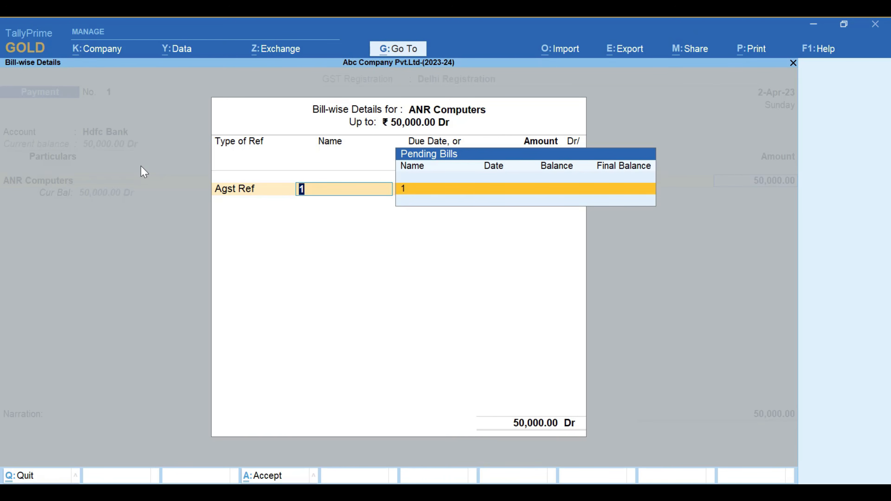
key(BackSpace)
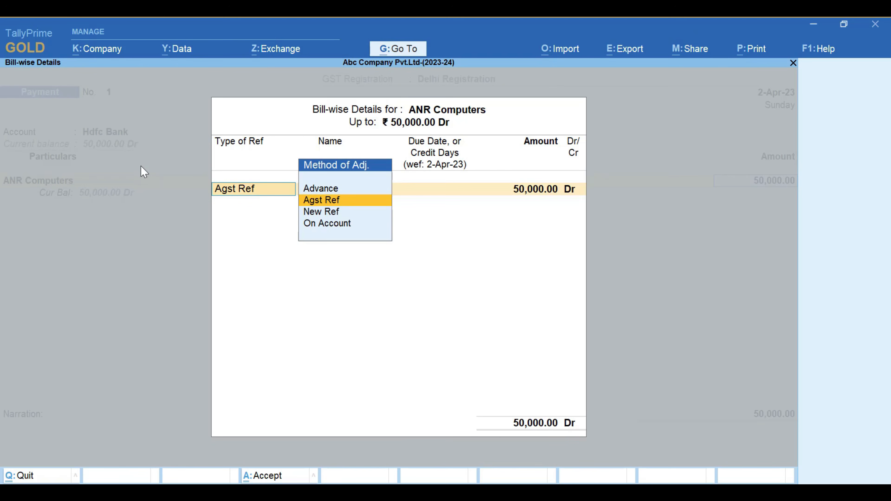
Set the bill reference type for the ANR Computers payment to On Account
key(Down)
key(Down)
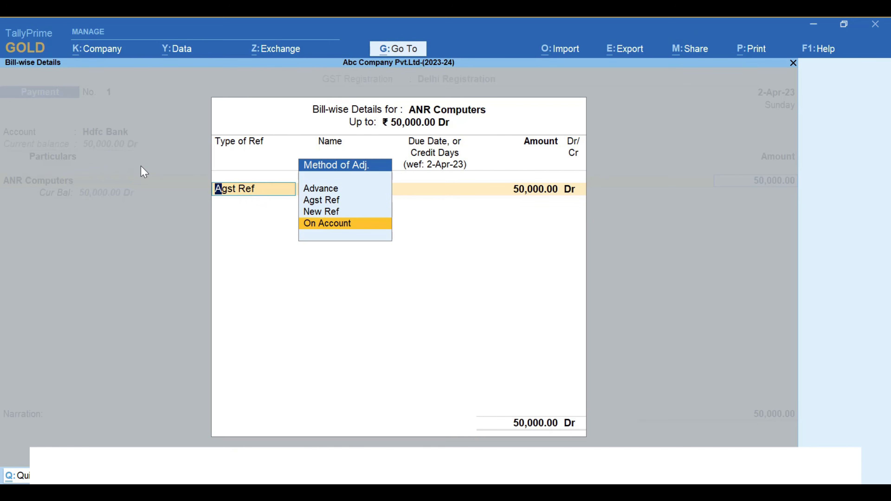
key(Return)
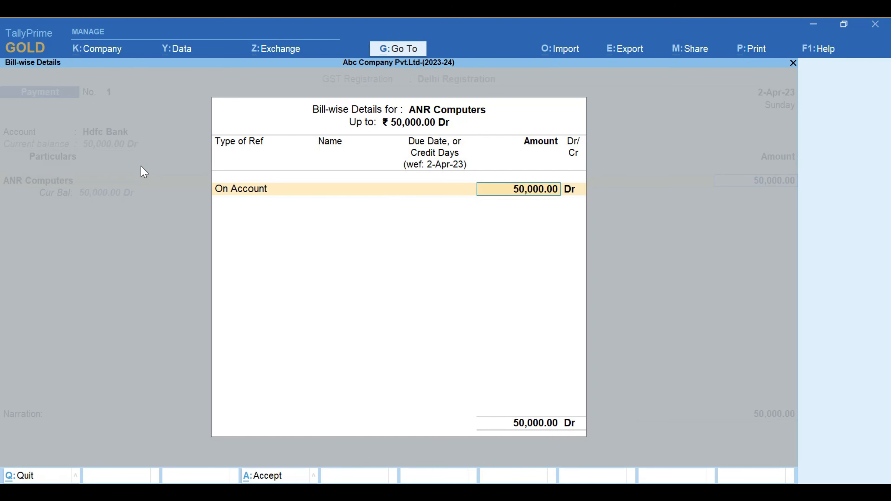
Check the Maintain balances bill-by-bill setting in the ANR Computers ledger master and return to the voucher
key(BackSpace)
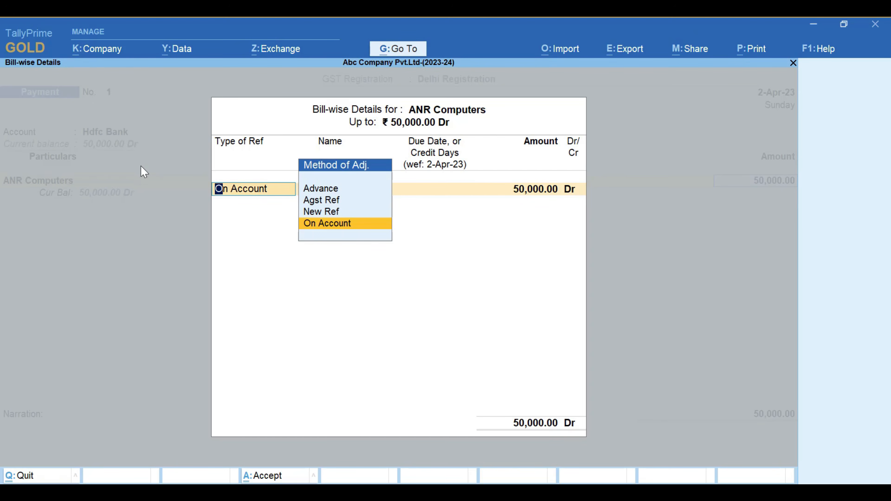
key(BackSpace)
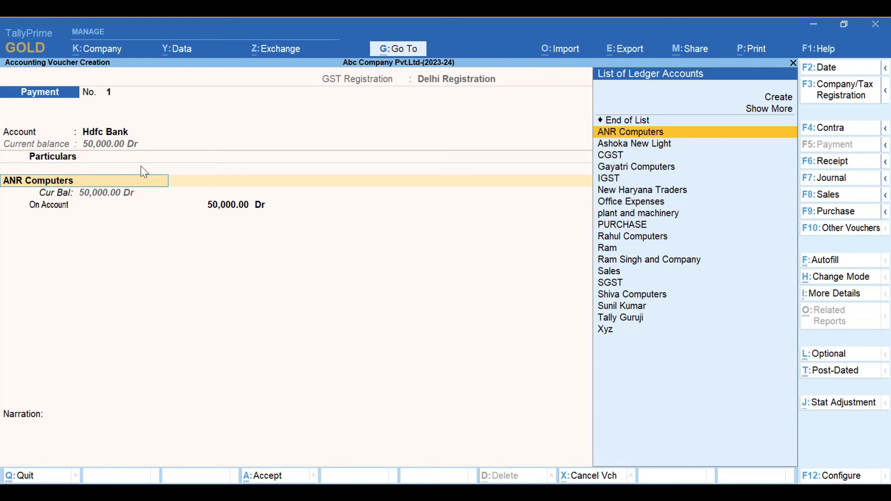
key(ctrl)
key(ctrl)
key(ctrl+Return)
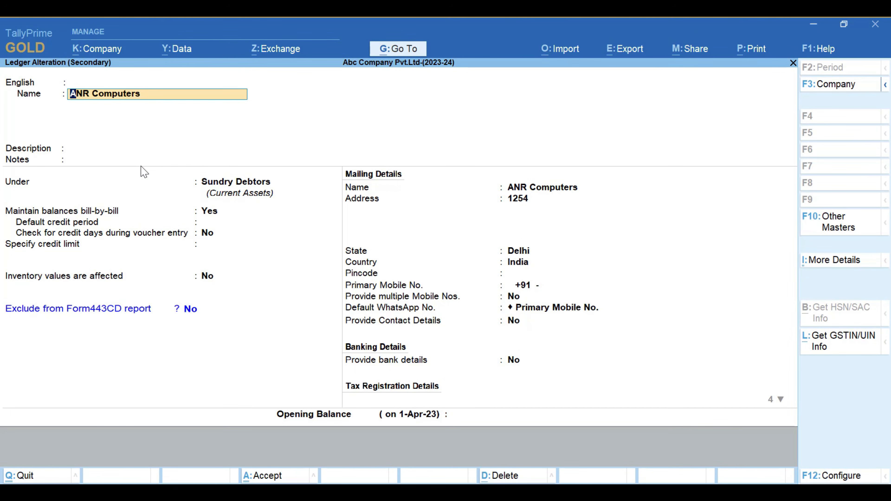
key(Return)
key(Return)
key(Return)
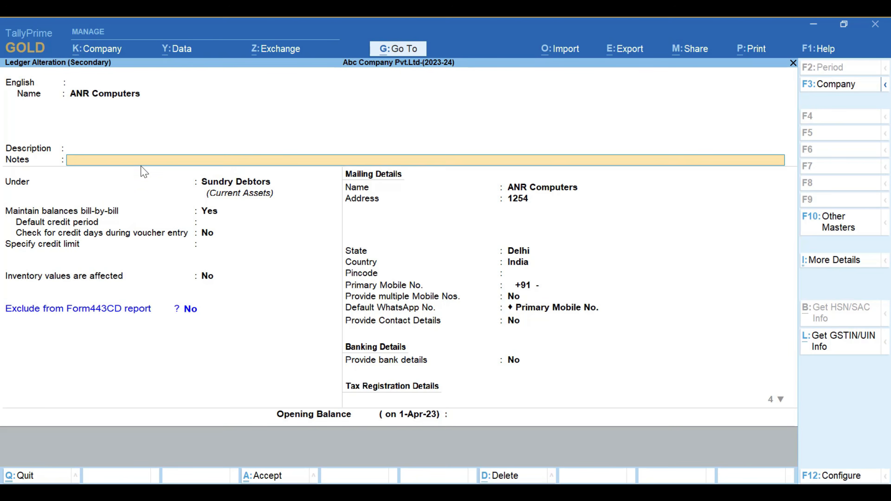
key(Return)
key(Return)
key(Return)
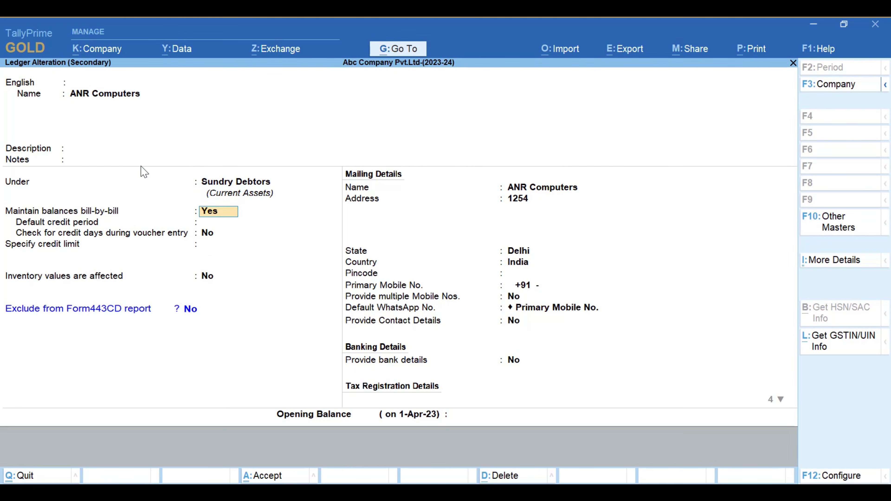
key(BackSpace)
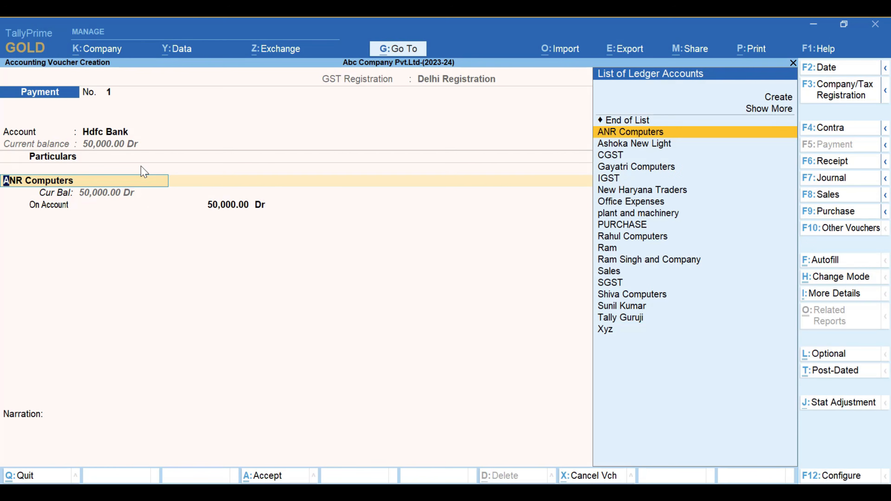
Accept the ANR Computers line with its On Account allocation and proceed to the bank allocations for Hdfc Bank
key(Return)
key(Return)
key(Return)
key(Return)
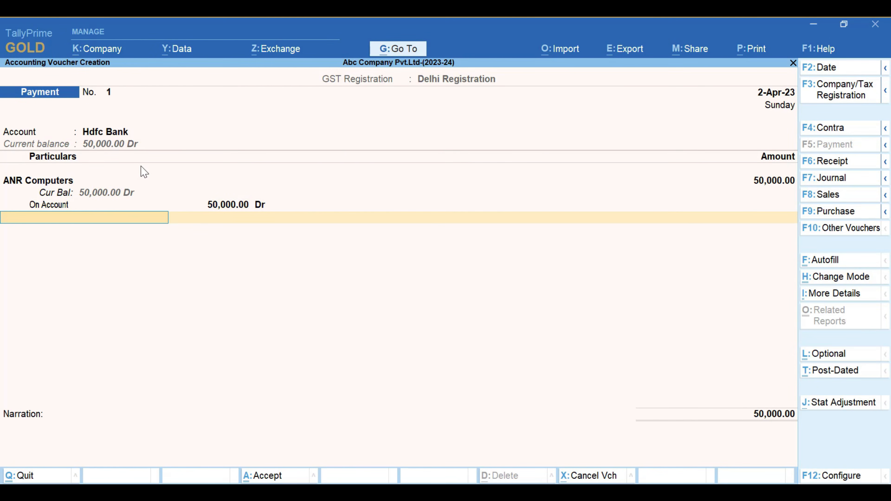
key(Return)
key(Return)
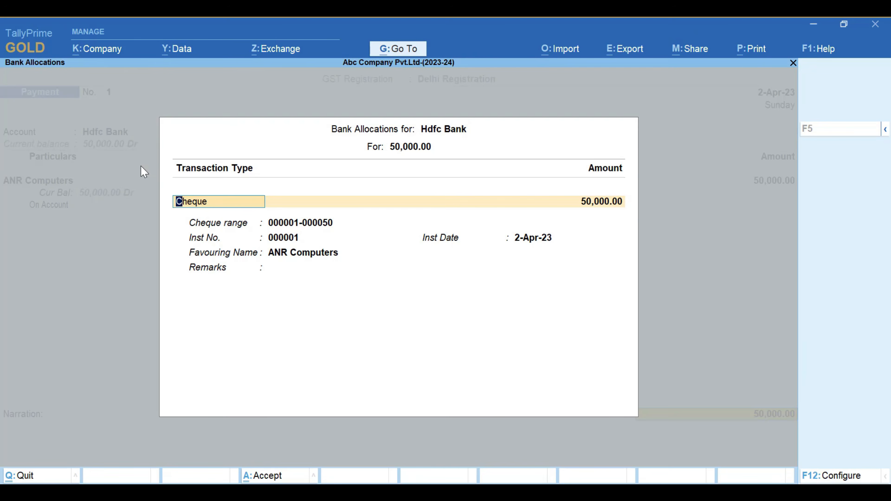
Examine the expanded list of transaction types available for the Hdfc Bank allocation
key(BackSpace)
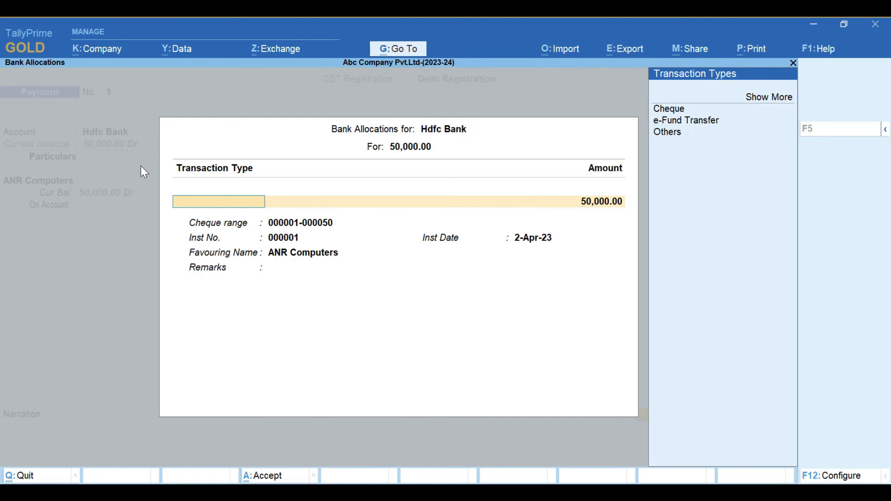
key(Down)
key(Down)
key(Down)
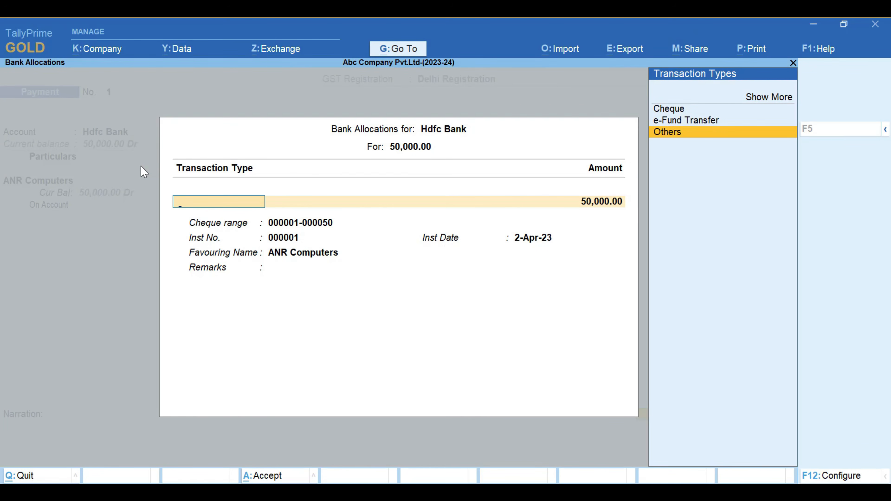
key(Up)
key(Up)
key(Up)
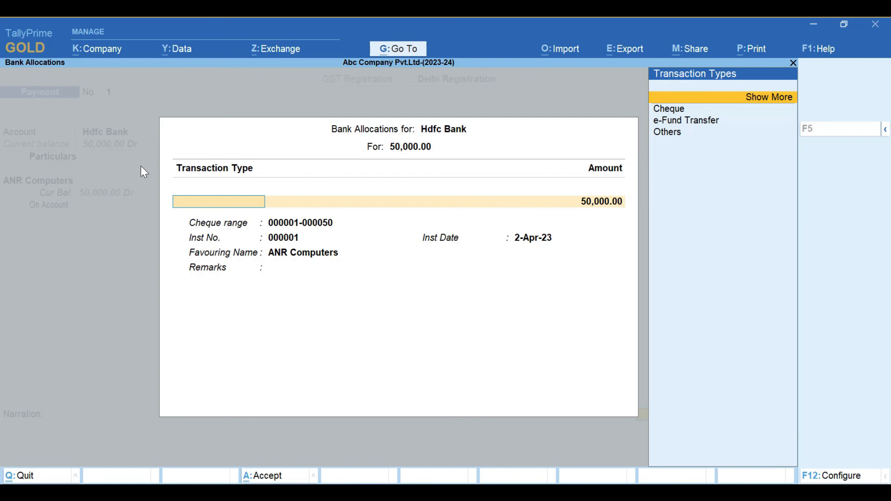
key(Return)
key(Down)
key(Down)
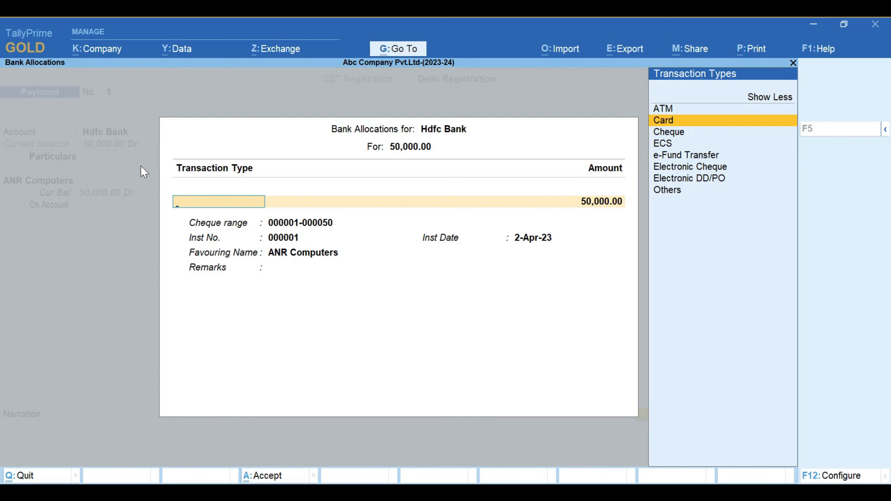
key(Down)
key(Down)
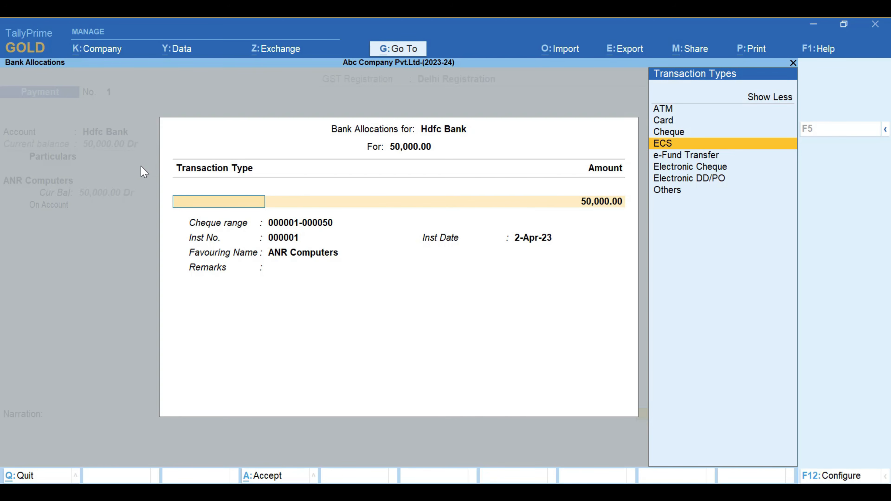
key(Down)
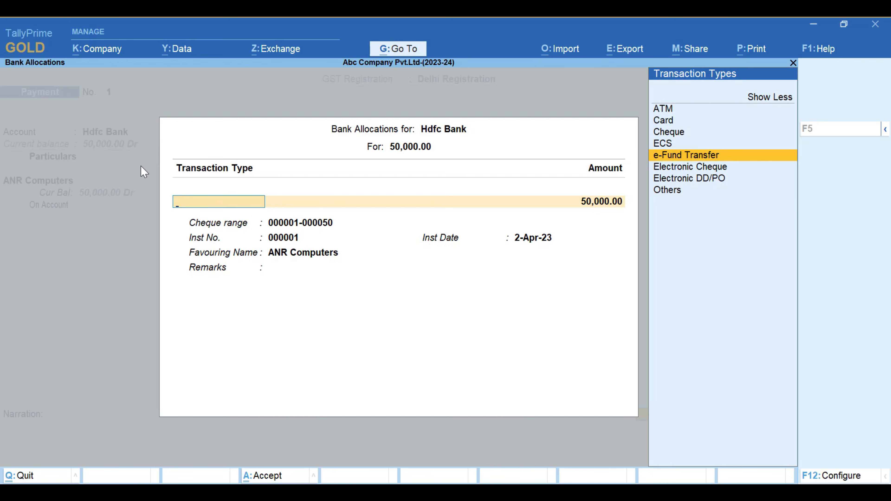
key(Down)
key(Down)
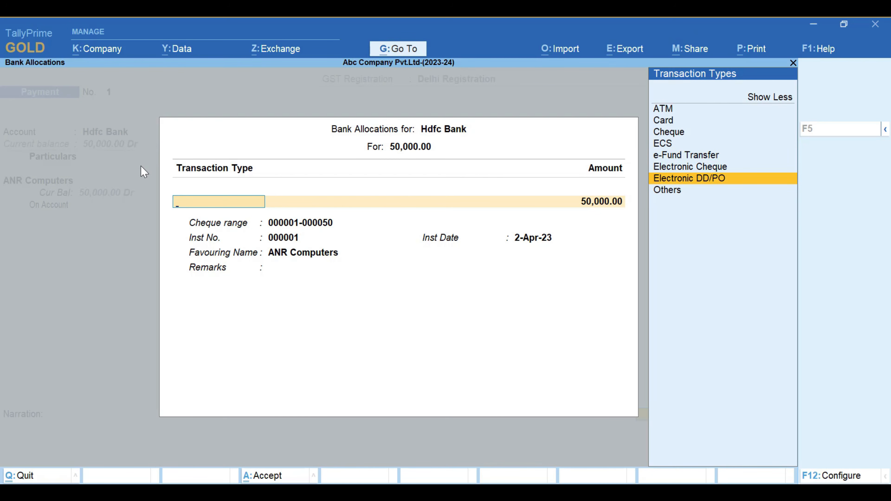
key(Down)
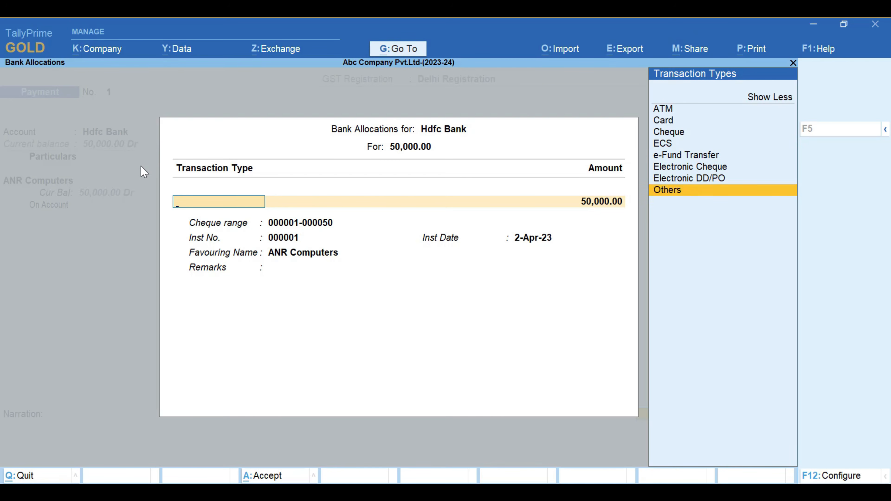
key(Up)
key(Up)
key(Up)
key(Up)
key(Up)
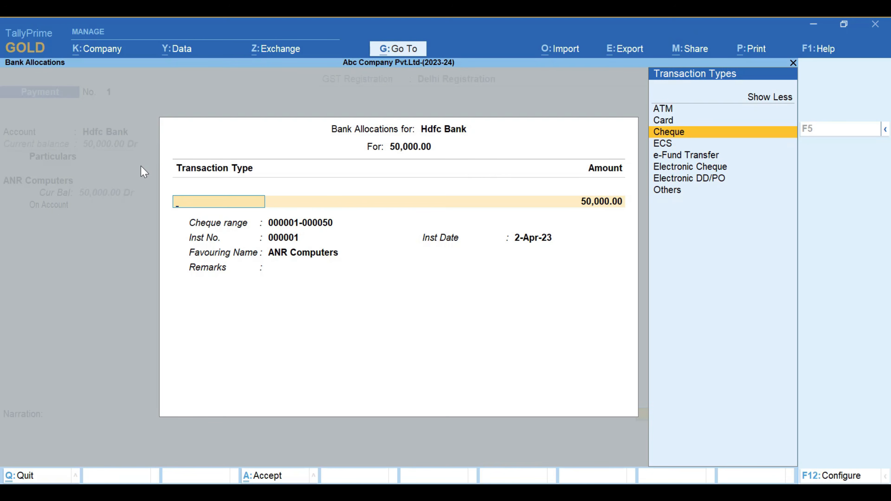
key(Return)
key(Return)
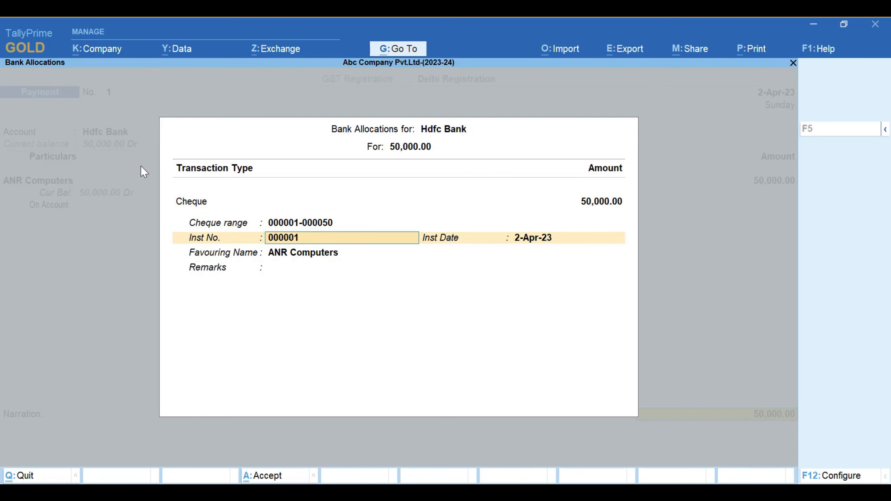
key(Up)
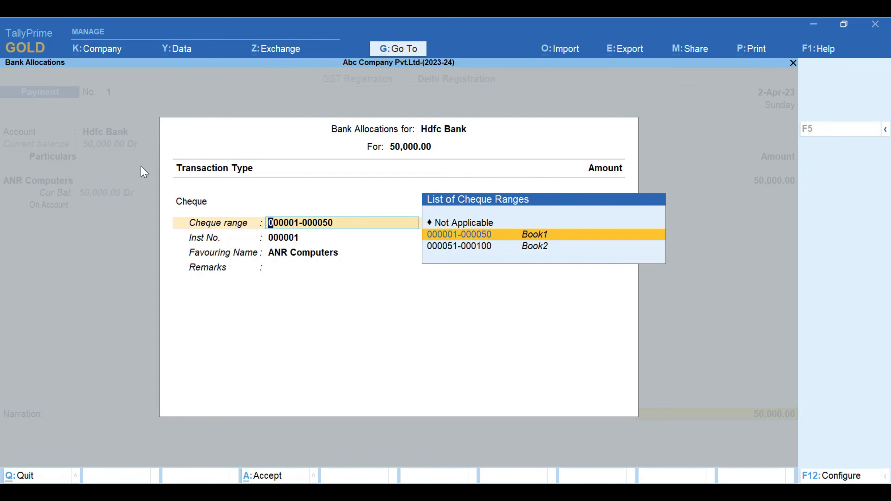
key(Down)
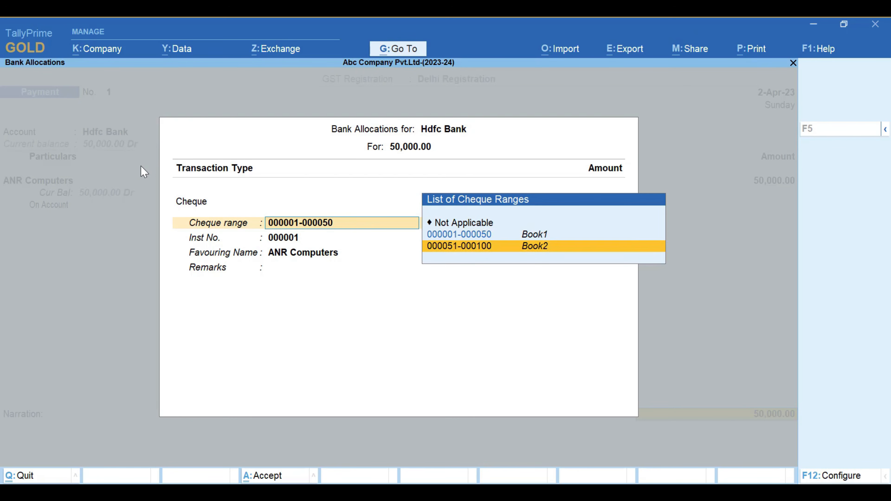
key(Up)
key(Down)
key(Up)
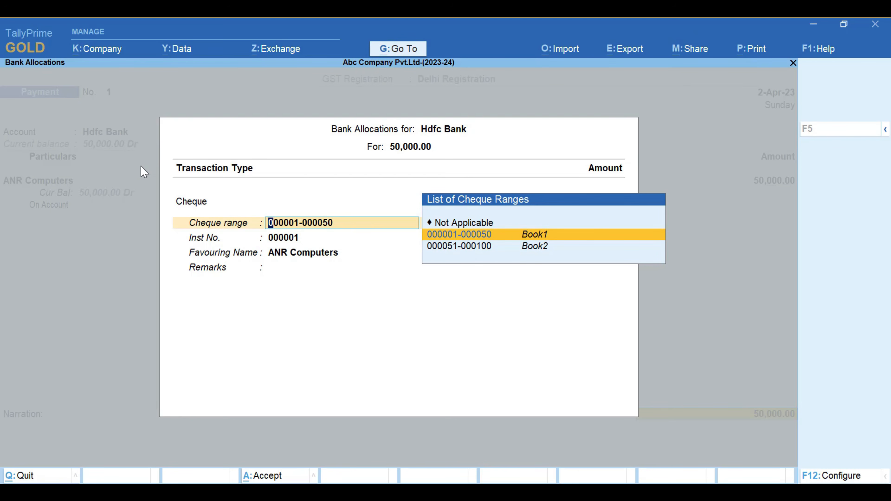
key(Return)
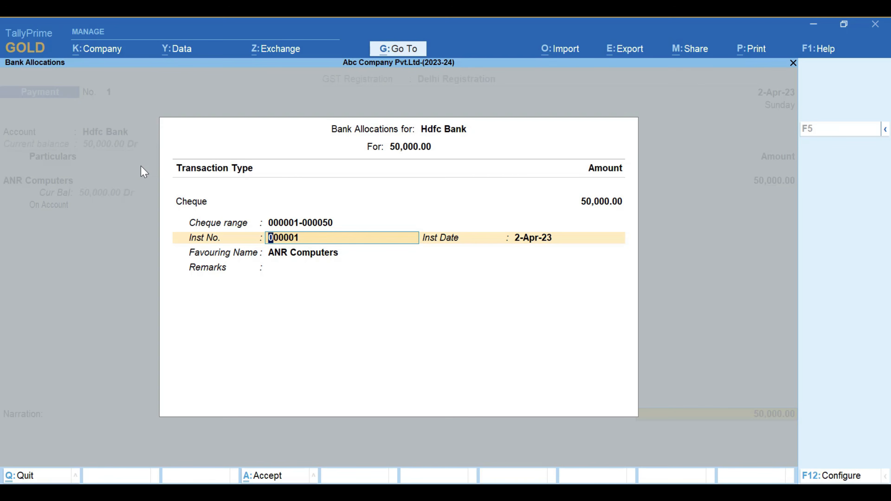
Accept cheque 000001 dated 2-Apr-23 favouring ANR Computers, leave the remarks blank, and finish the bank allocation
key(Return)
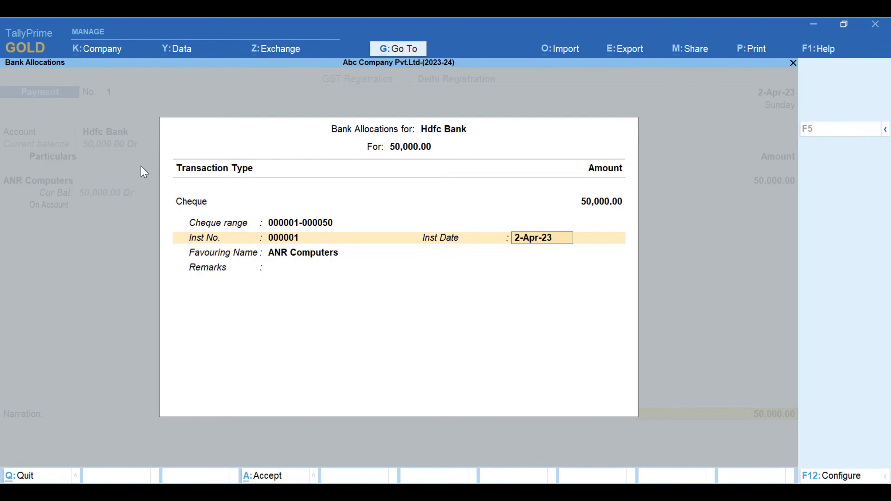
key(Return)
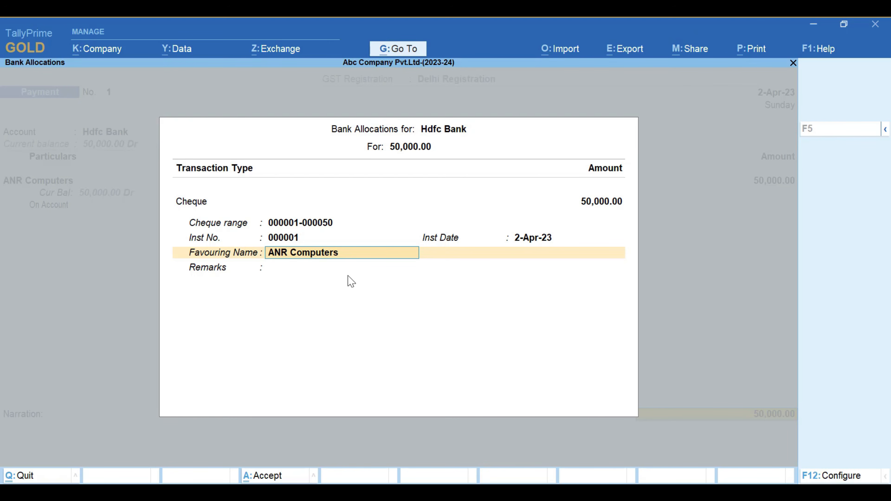
key(Return)
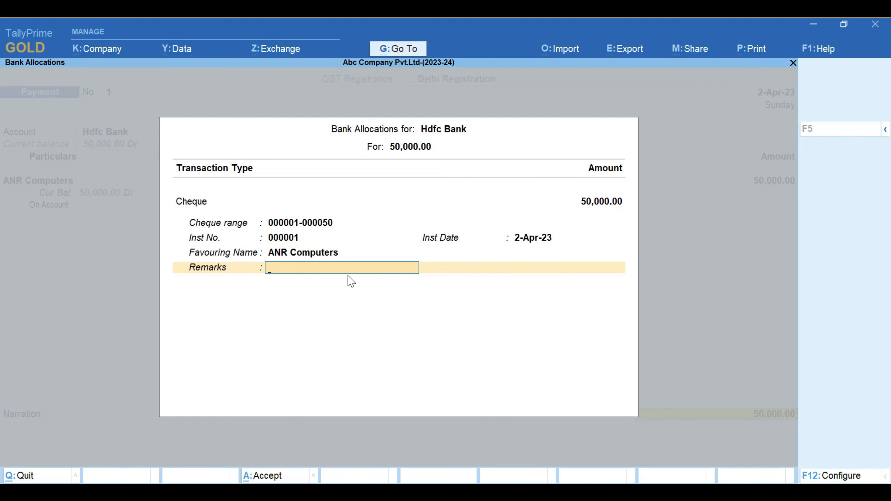
key(Return)
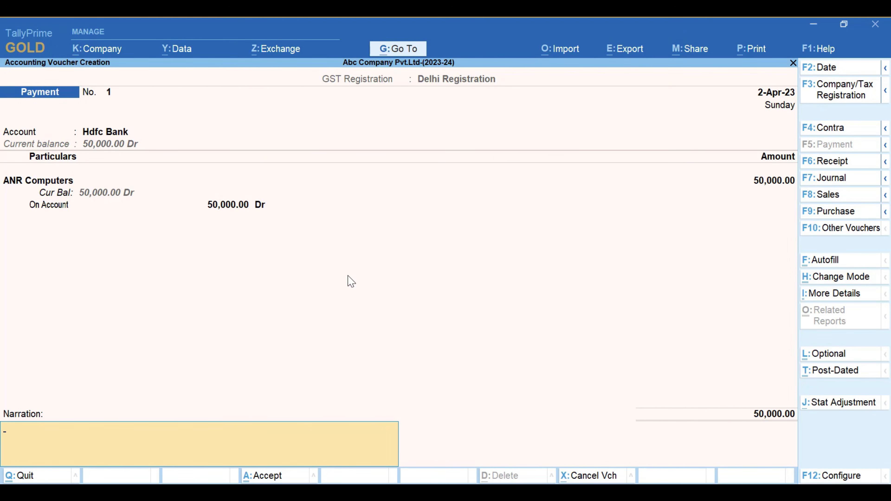
Enter the narration "being cheque paid to anr coputers 000001 data 2april" and save the payment voucher
text(being cheque paid to anr coputers)
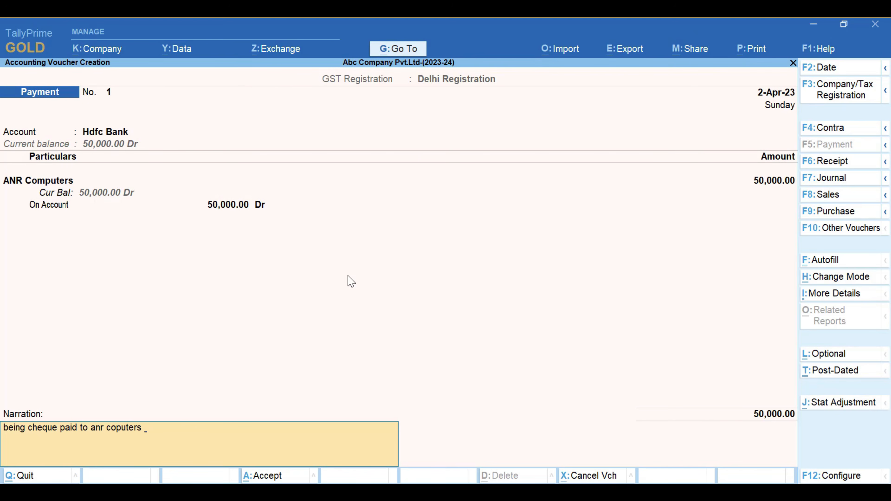
text( 000001 data 2april)
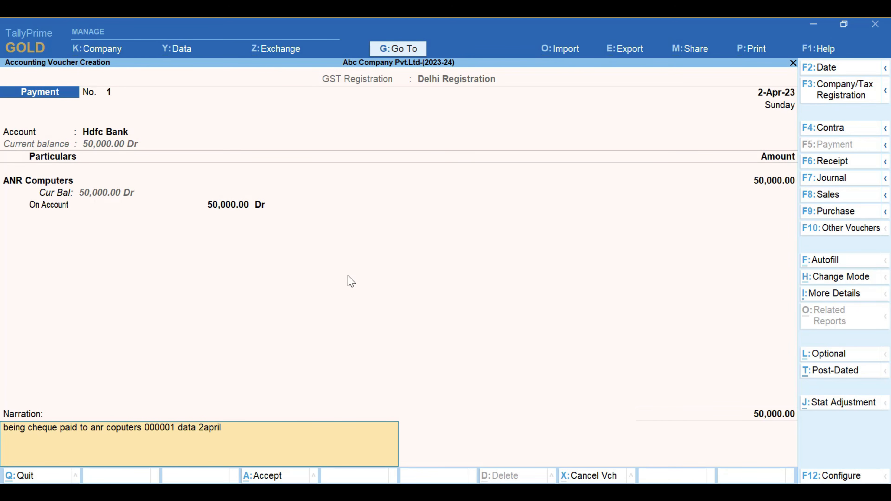
key(Return)
key(Return)
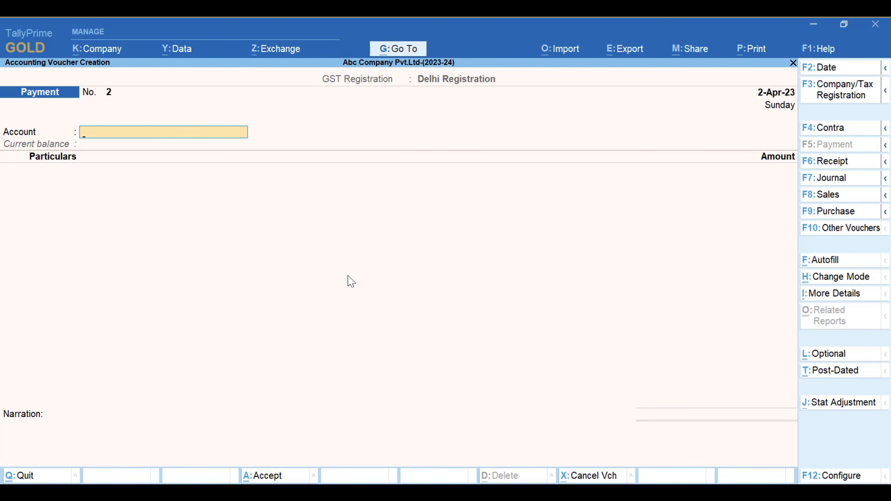
Leave voucher creation and open the Hdfc Bank ledger report from the account books to check the payment entry
key(Escape)
key(Return)
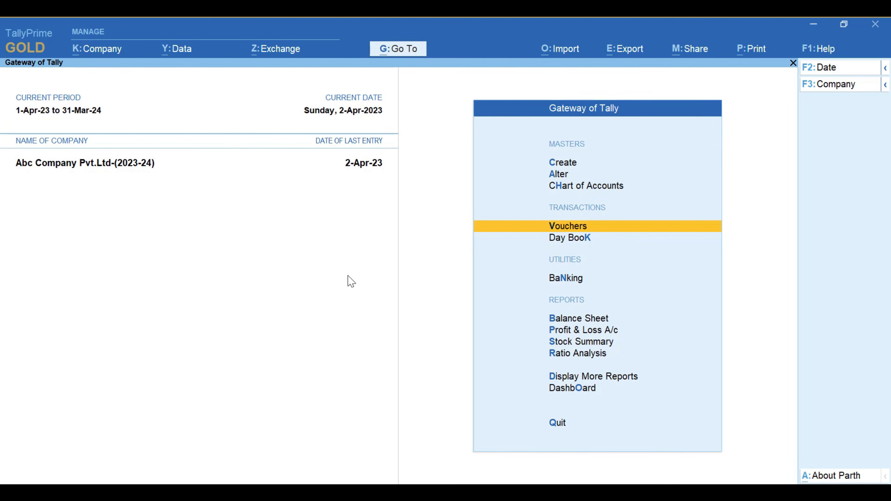
key(Down)
key(Down)
key(Down)
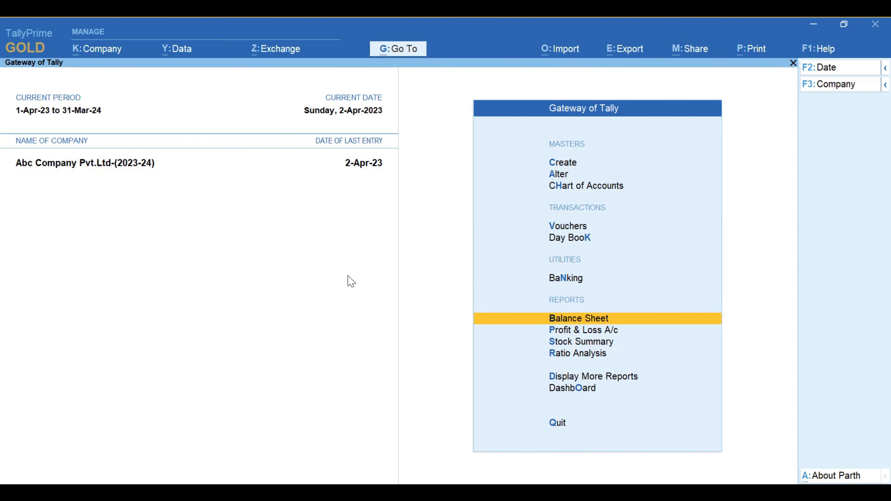
key(d)
key(a)
key(l)
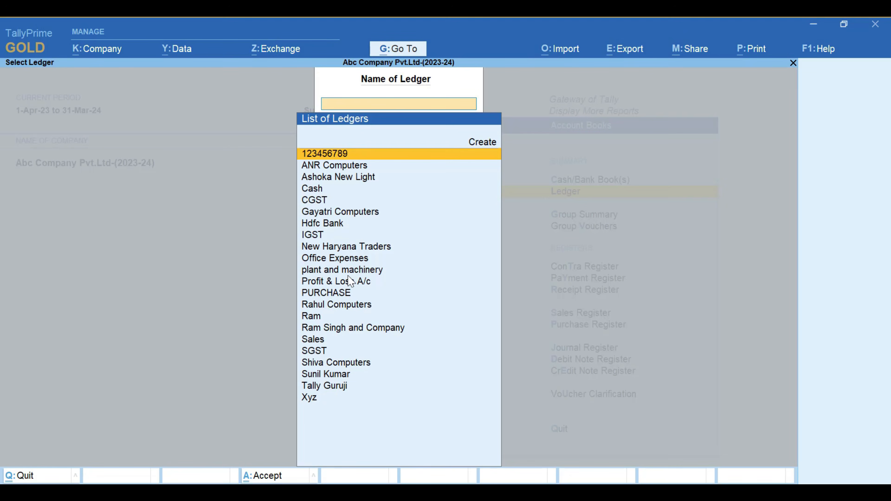
text(Hd)
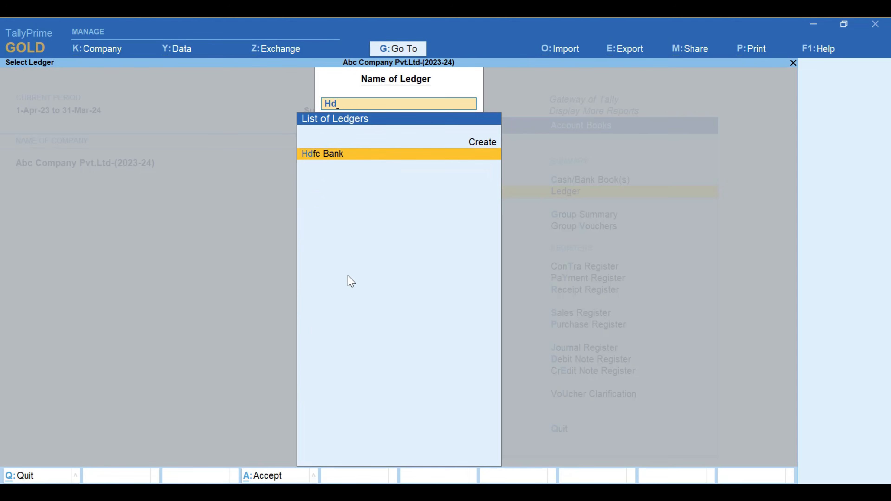
key(Return)
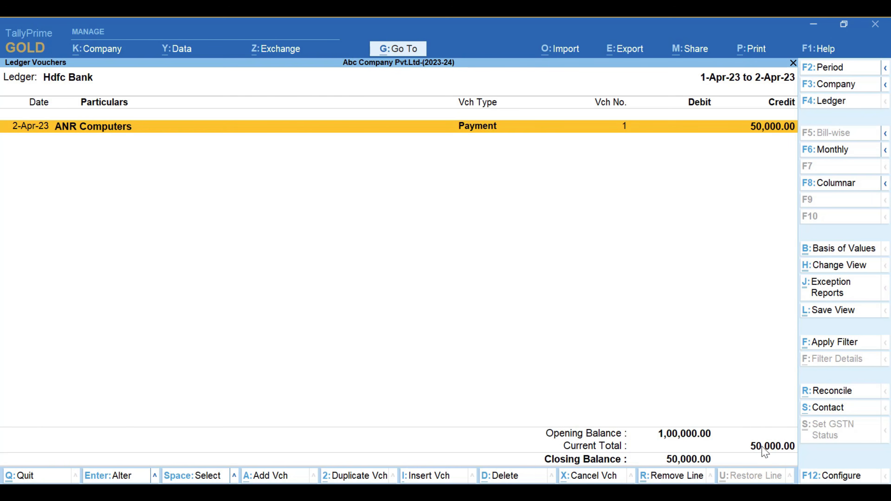
Close the Hdfc Bank ledger report and open the one for ANR Computers to check its entry
key(Escape)
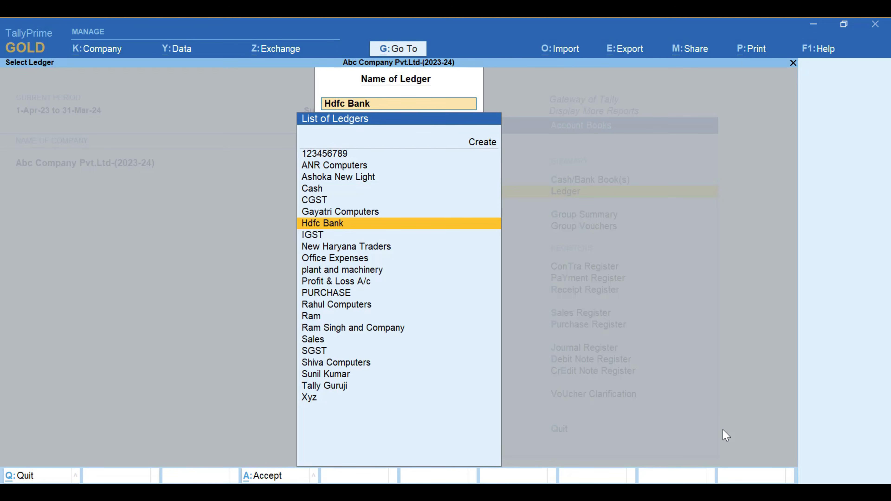
key(Up)
key(Up)
key(Up)
key(Up)
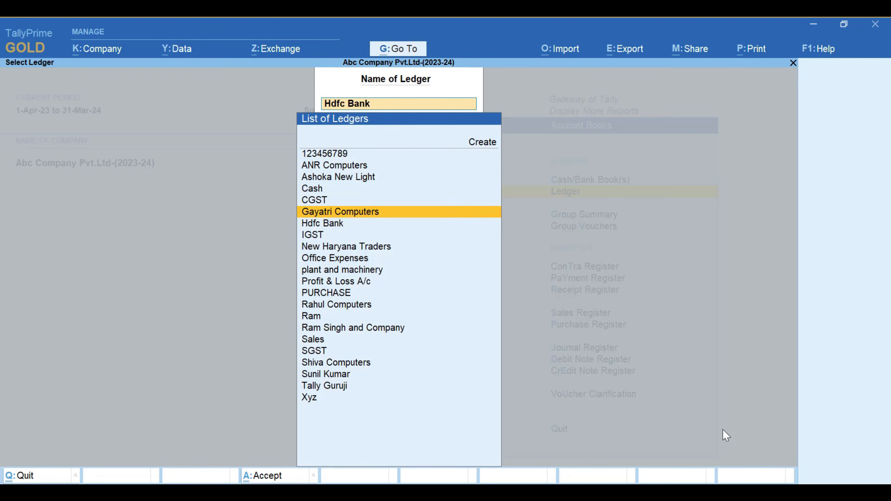
key(Up)
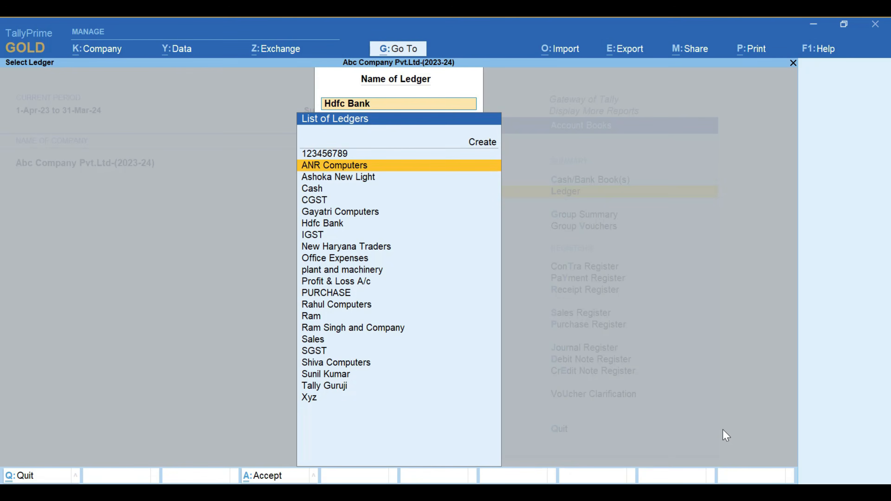
key(Return)
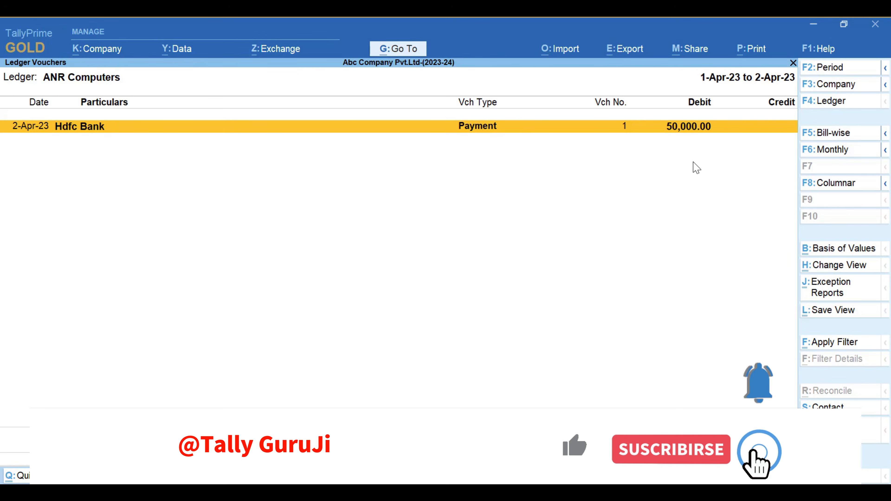
Close the ledger reports and start a new Receipt voucher from voucher creation
key(Escape)
key(Escape)
key(Escape)
key(Escape)
key(Escape)
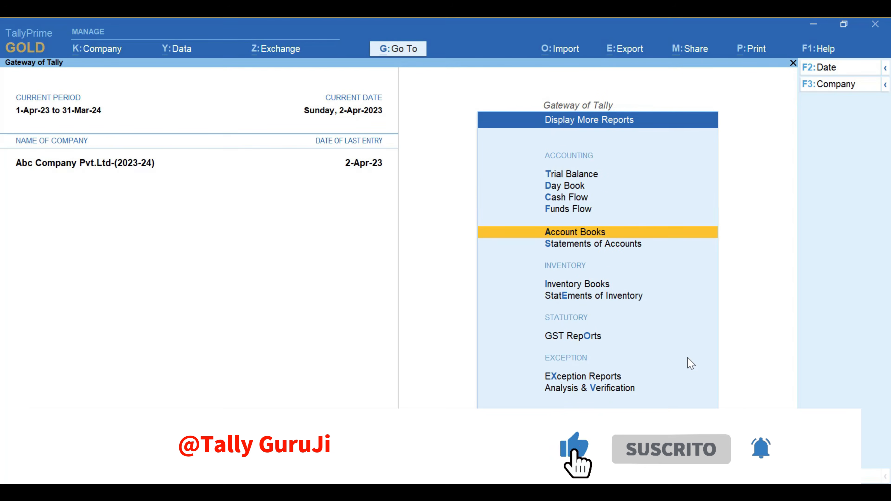
key(n)
key(Down)
key(Down)
key(Down)
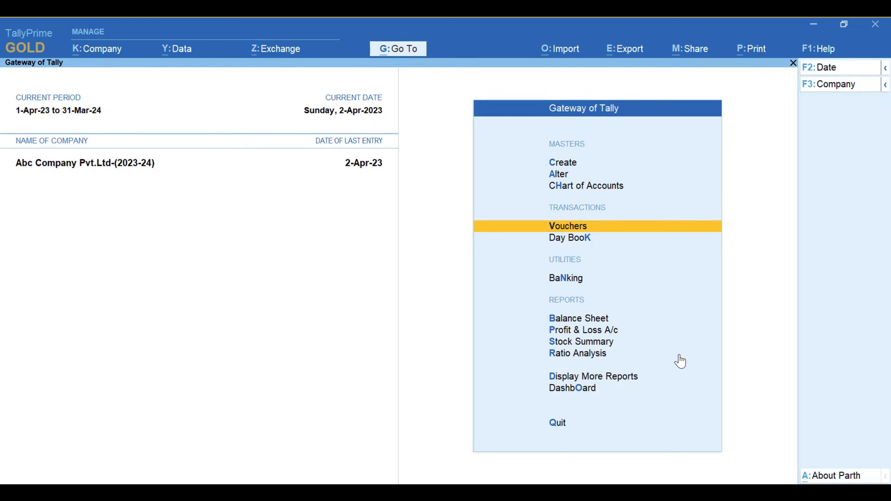
key(Return)
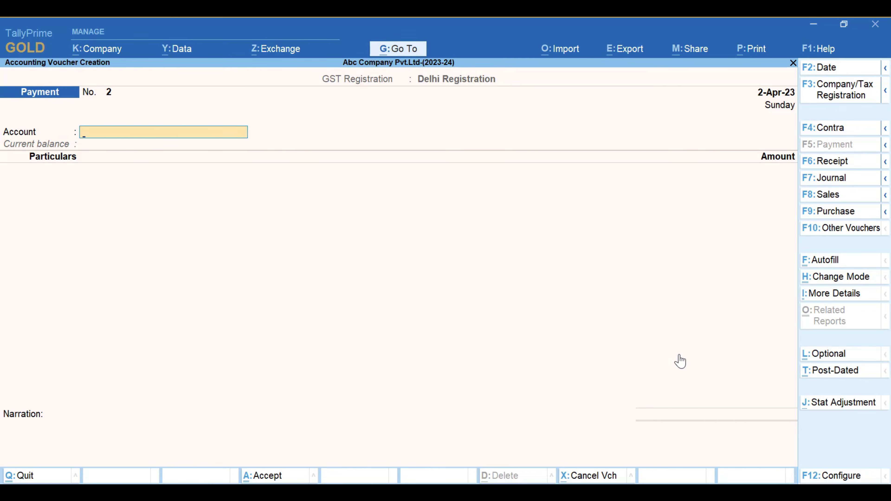
key(Escape)
key(Return)
click(841, 166)
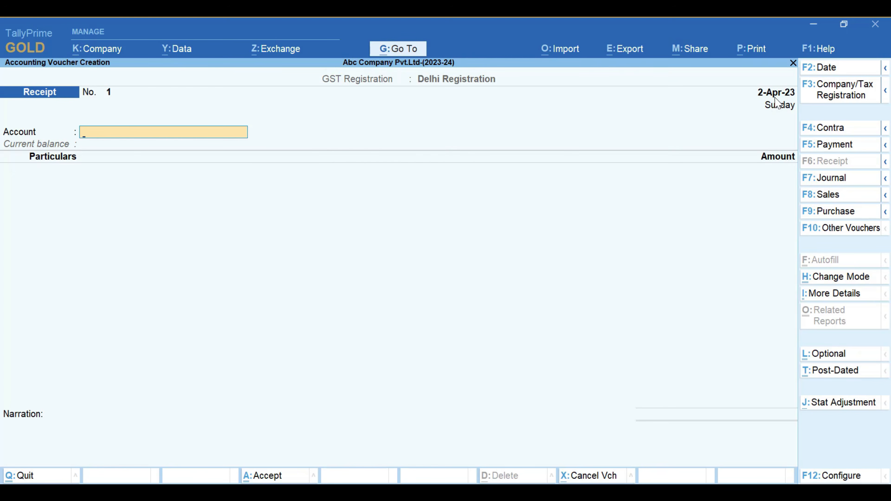
key(space)
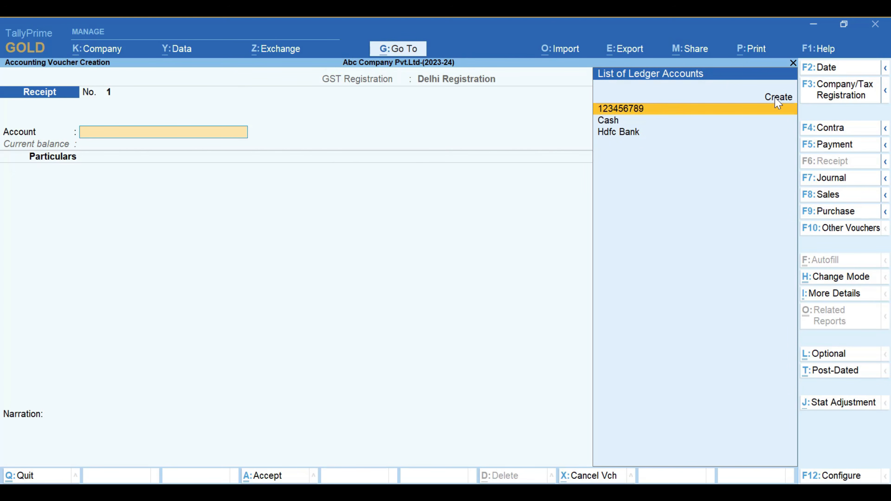
key(Down)
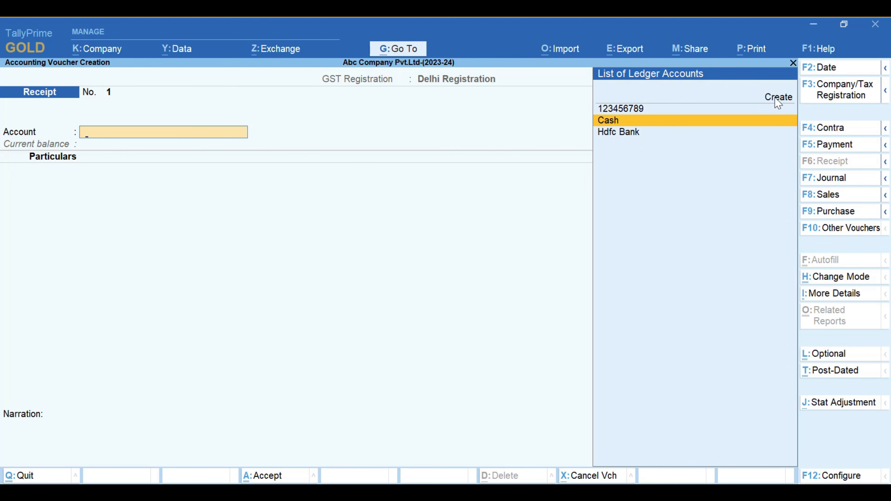
key(Return)
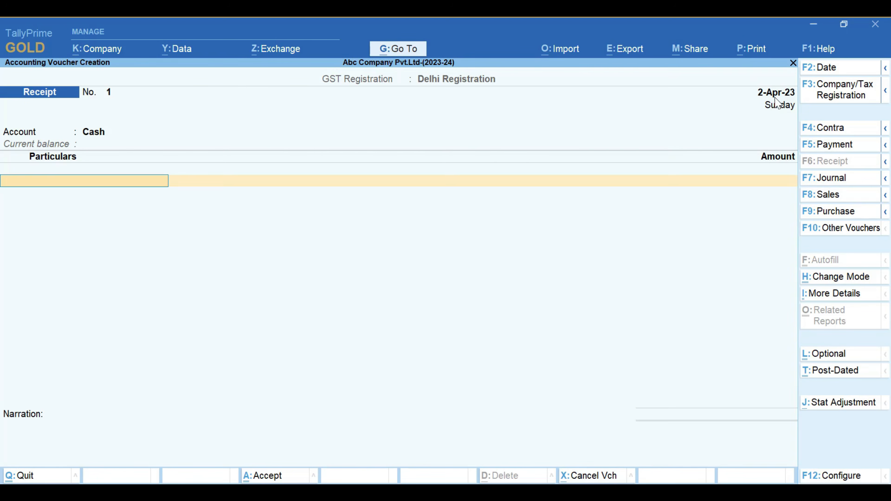
Set the receipt voucher's account to Hdfc Bank
key(BackSpace)
key(Down)
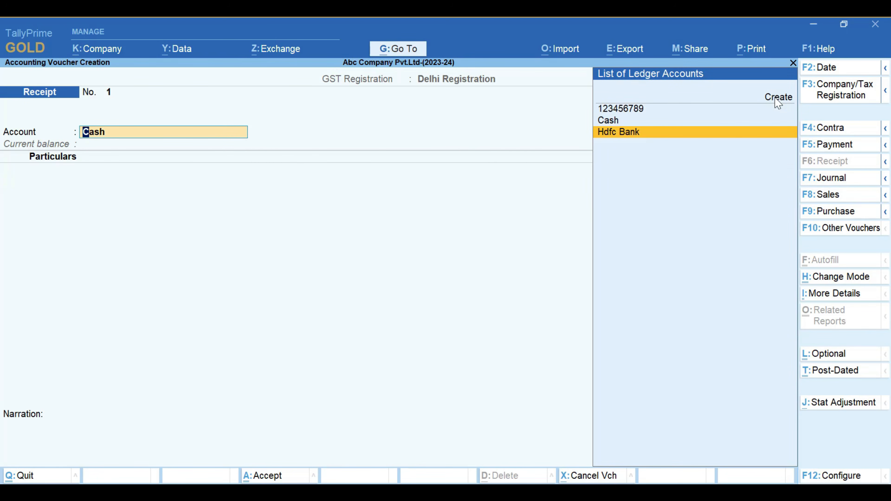
key(Return)
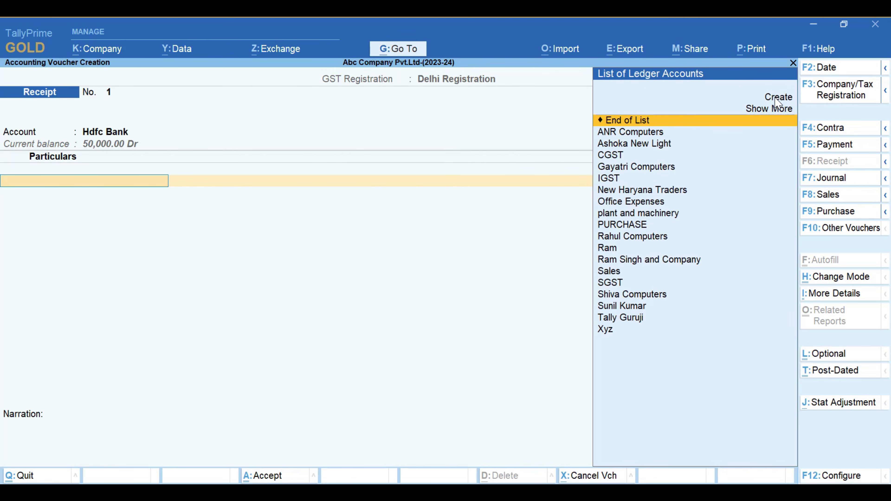
Add Ashoka New Light to the receipt's particulars with an amount of 10,000
key(Down)
key(Down)
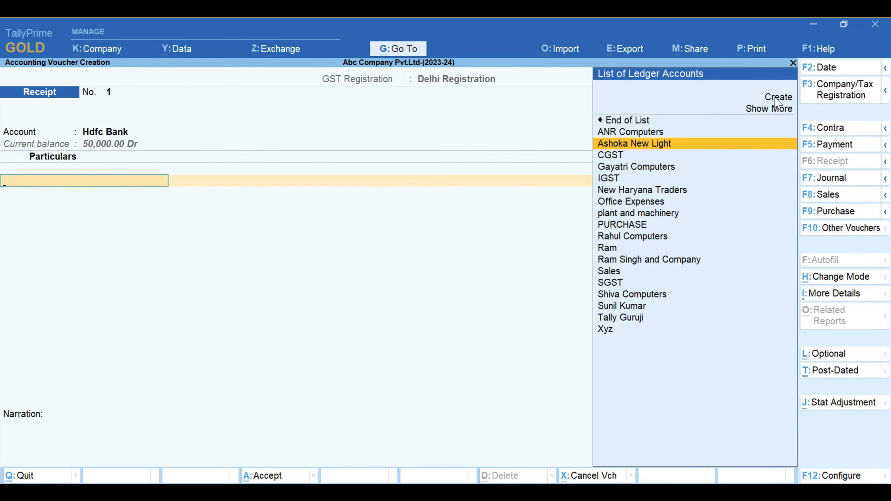
key(Return)
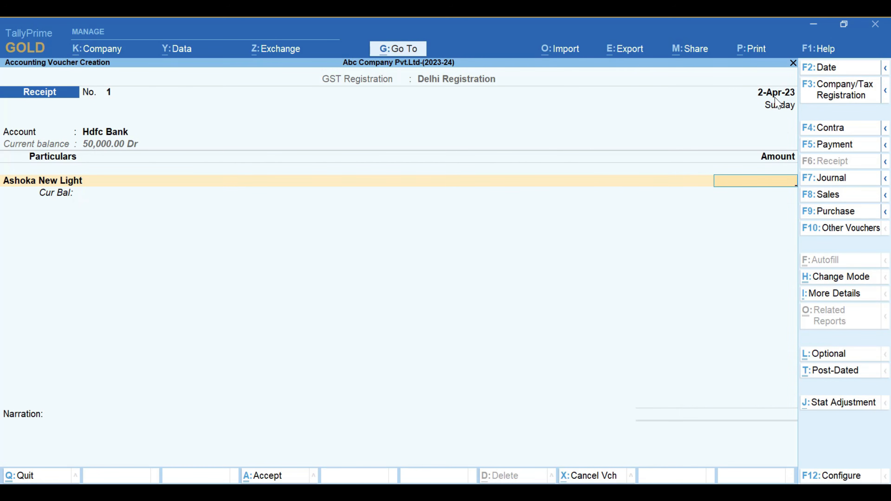
text(10000)
key(Return)
Examine the methods of adjustment (Advance, Agst Ref, New Ref, On Account) in the bill-wise details for Ashoka New Light
key(Up)
key(Up)
key(Up)
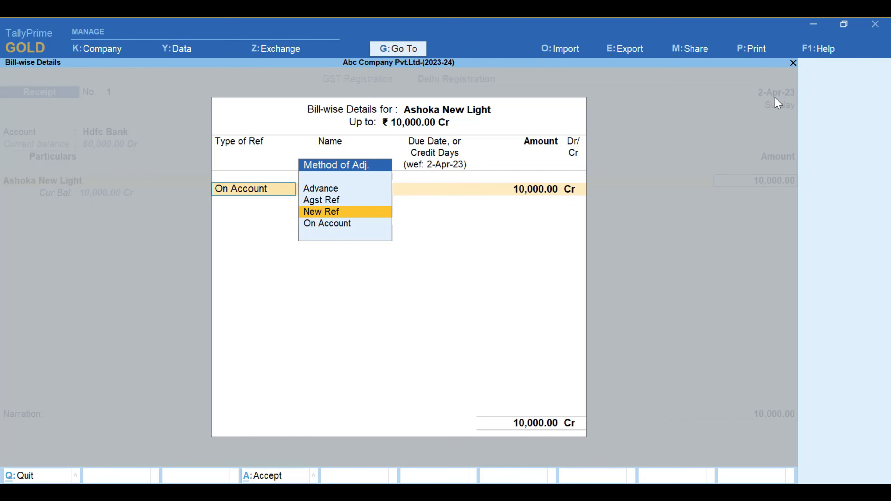
key(Down)
key(Down)
key(Down)
key(Up)
key(Up)
key(Up)
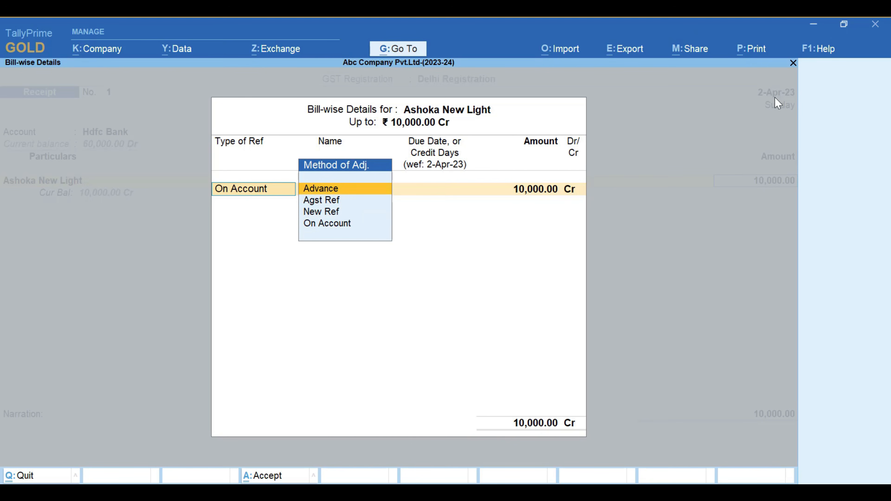
key(Down)
key(Down)
key(Down)
key(Up)
key(Up)
key(Up)
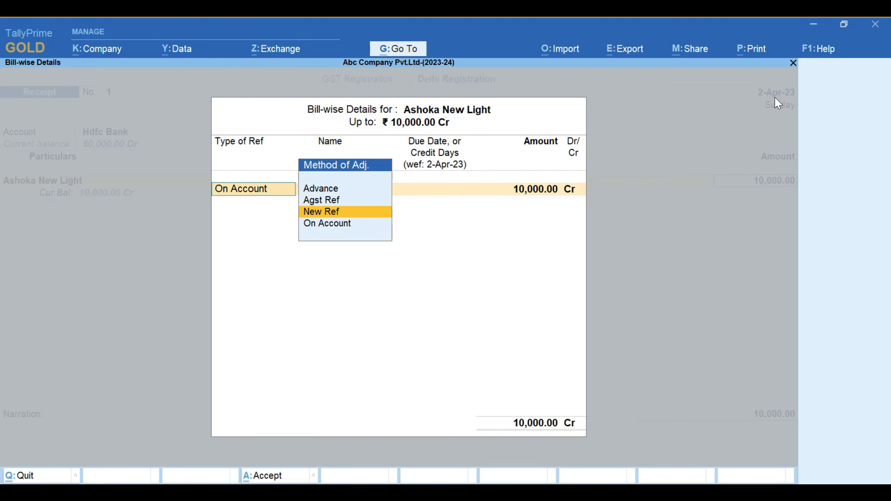
key(Down)
key(Down)
Adjust Ashoka New Light's 10,000 Cr as On Account in the bill-wise details and finish the particulars list
key(Down)
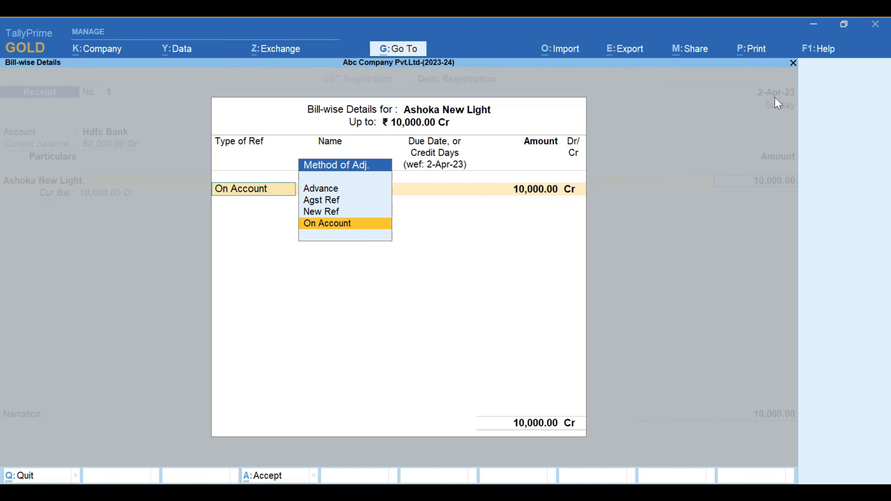
key(Up)
key(Up)
key(Up)
key(Down)
key(Down)
key(Down)
key(Return)
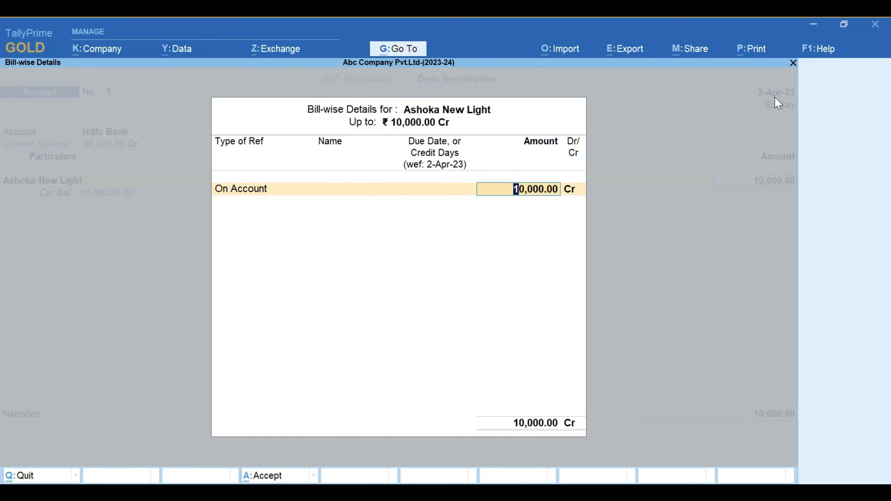
key(Return)
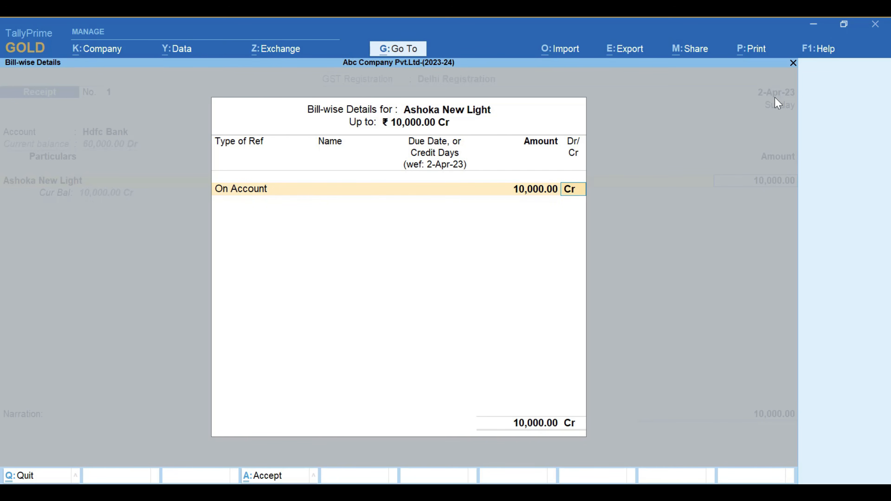
key(Return)
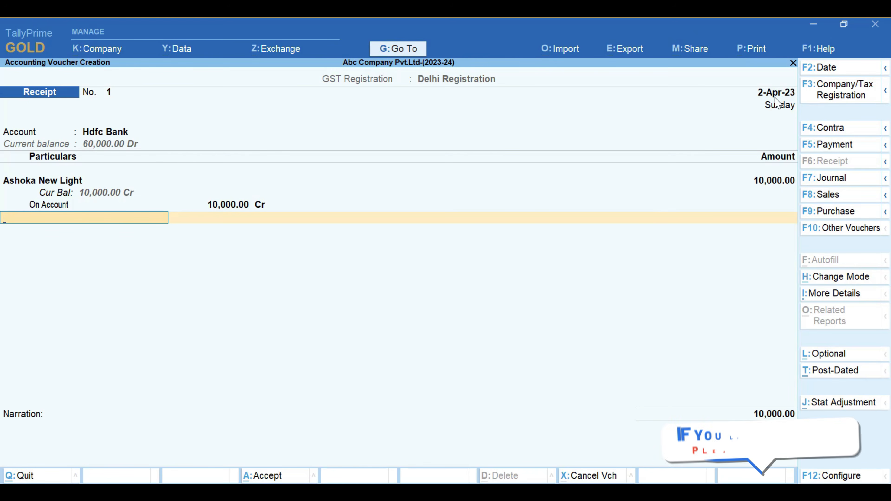
key(Return)
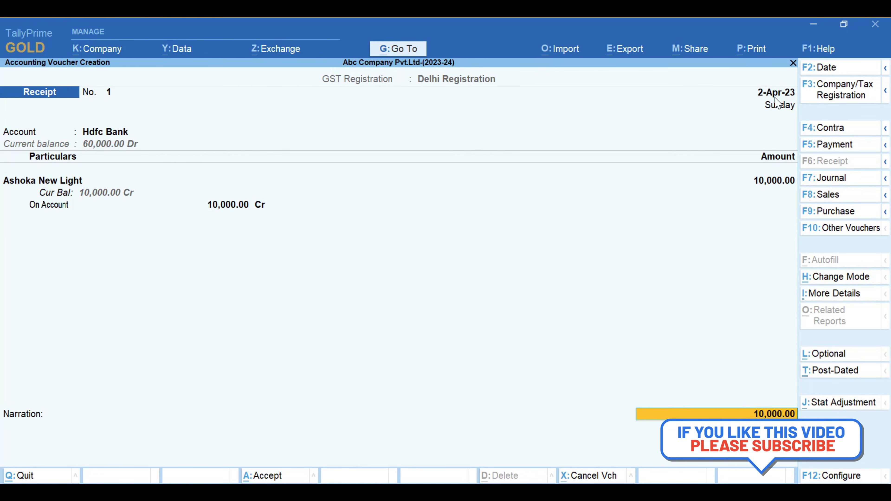
In the Hdfc Bank allocation, choose Cheque/DD as transaction type with instrument number 000215, keeping the 2-Apr-23 instrument date
key(Return)
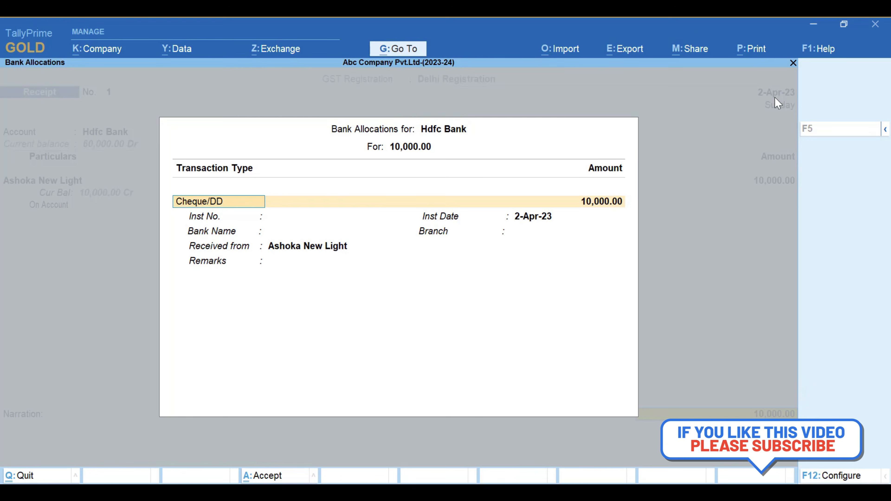
key(BackSpace)
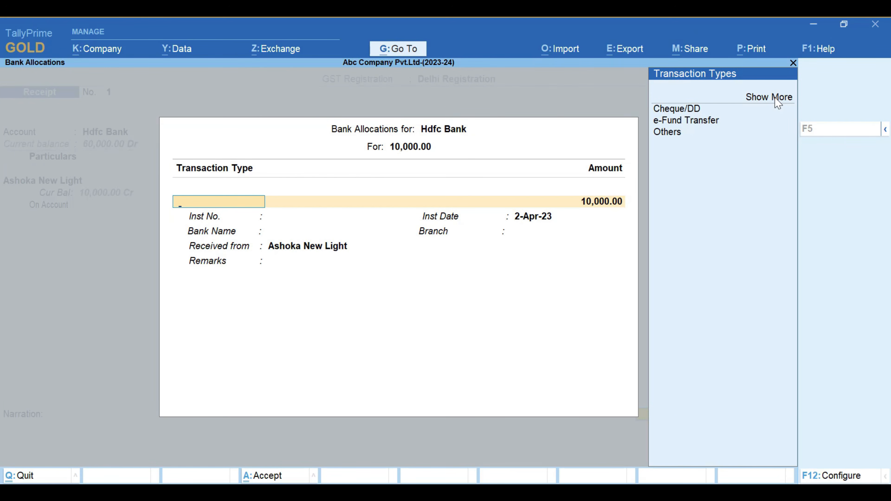
key(Down)
key(Down)
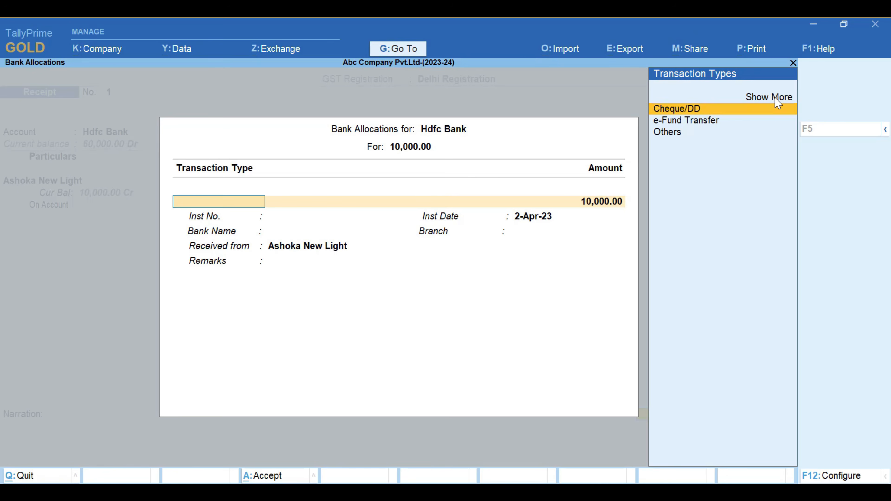
key(Return)
key(Return)
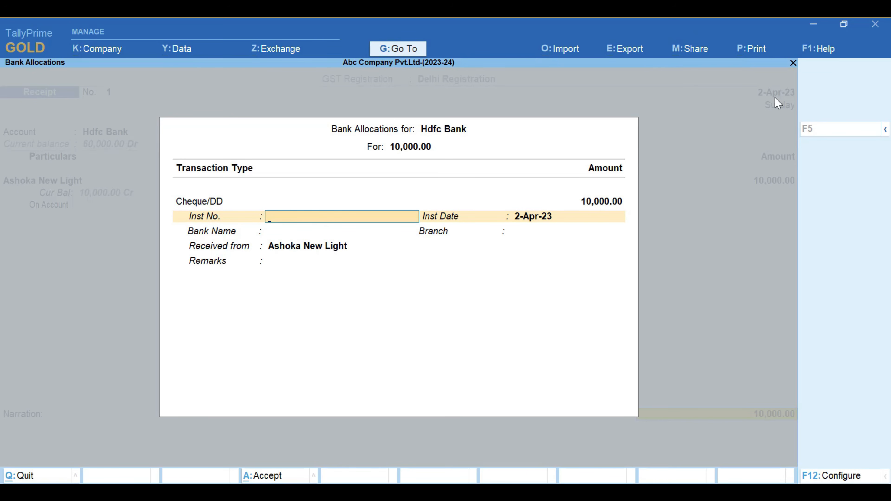
text(000215)
key(Return)
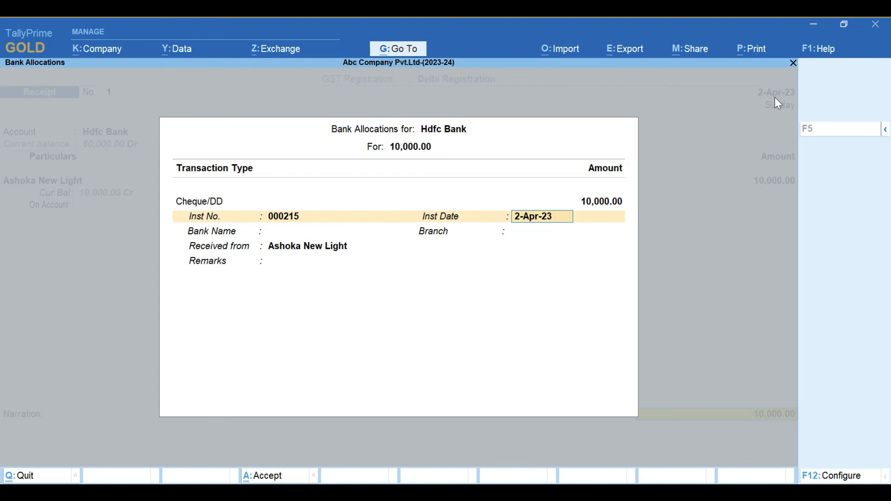
key(Return)
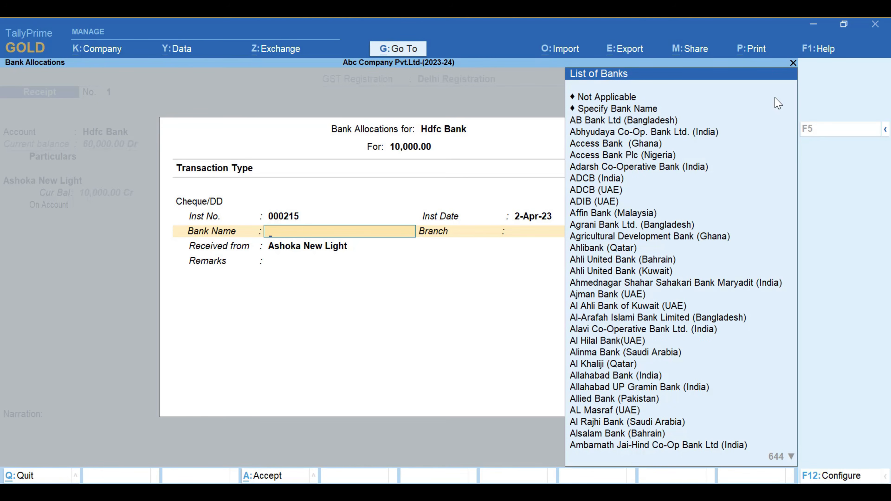
Set the cheque's bank to Punjab National Bank (India), branch Pitampura, and complete the bank allocation
text(Punja)
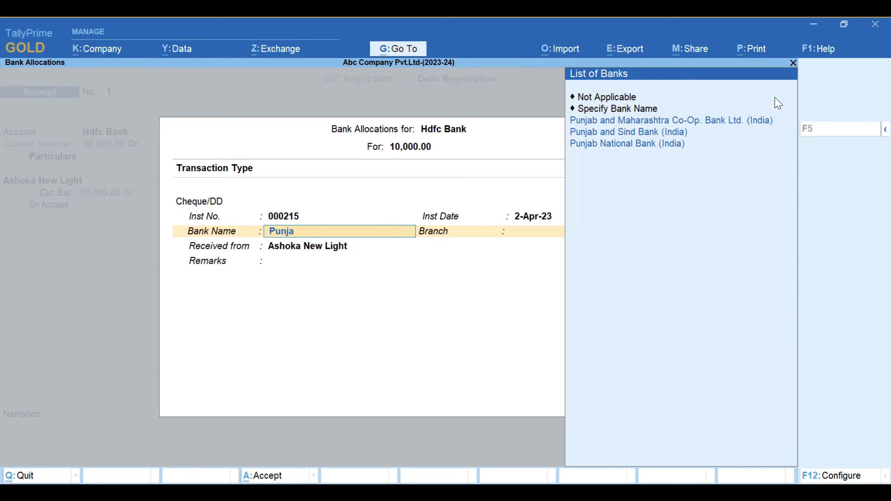
key(Down)
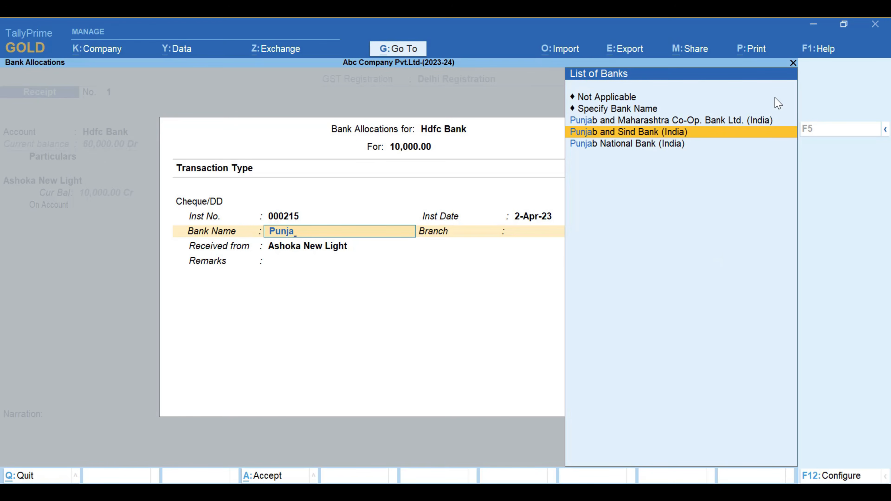
key(Down)
key(Return)
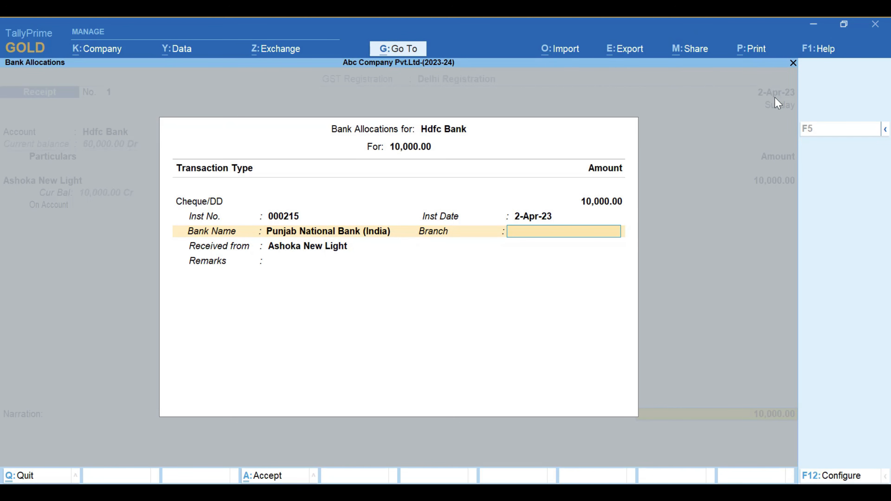
text(Pui)
key(BackSpace)
text(itampura)
key(Return)
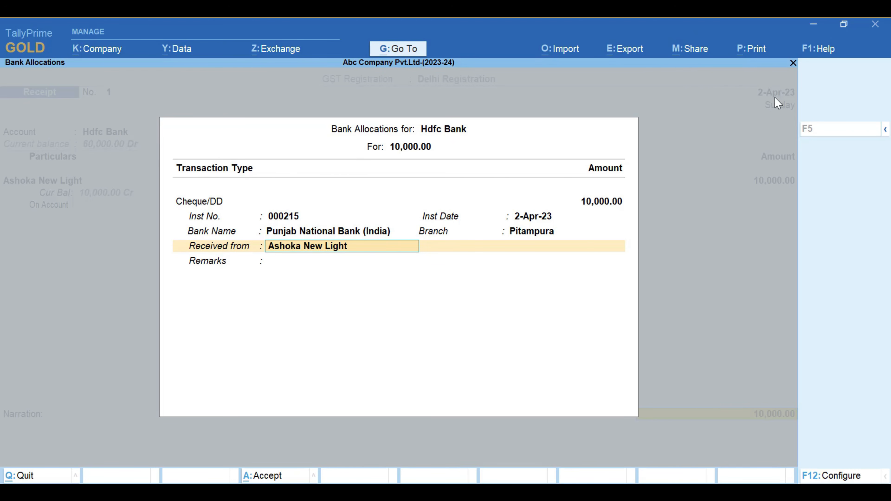
key(Return)
key(Return)
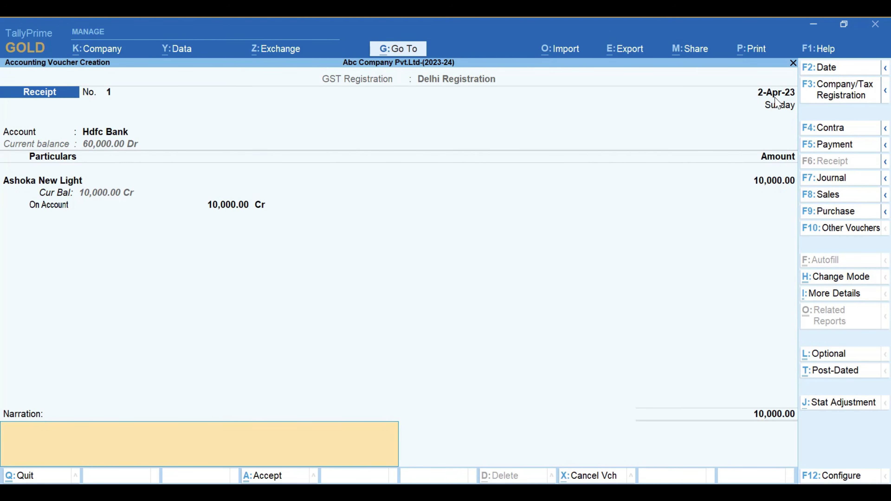
Enter the narration "being cheque receved from ashoka new light check 00215" and save the receipt voucher
text(being chequye)
key(BackSpace)
key(BackSpace)
text(e receved from ashoka new)
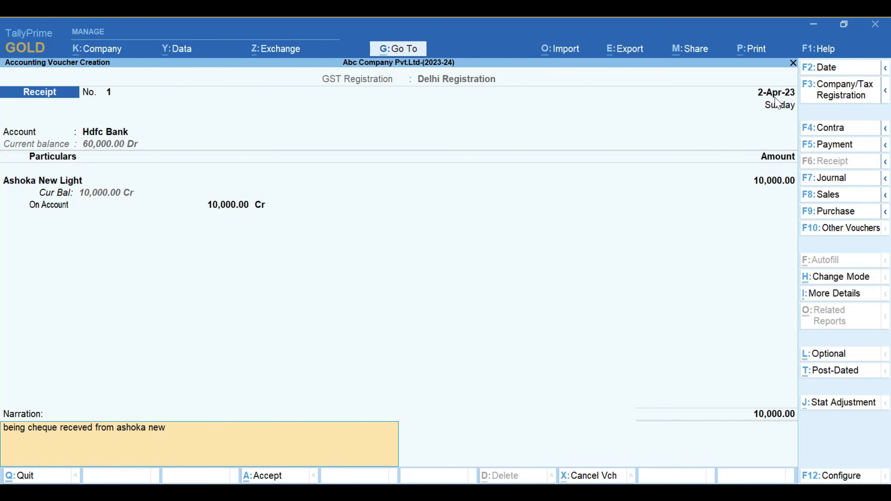
text( light check 00215)
key(Return)
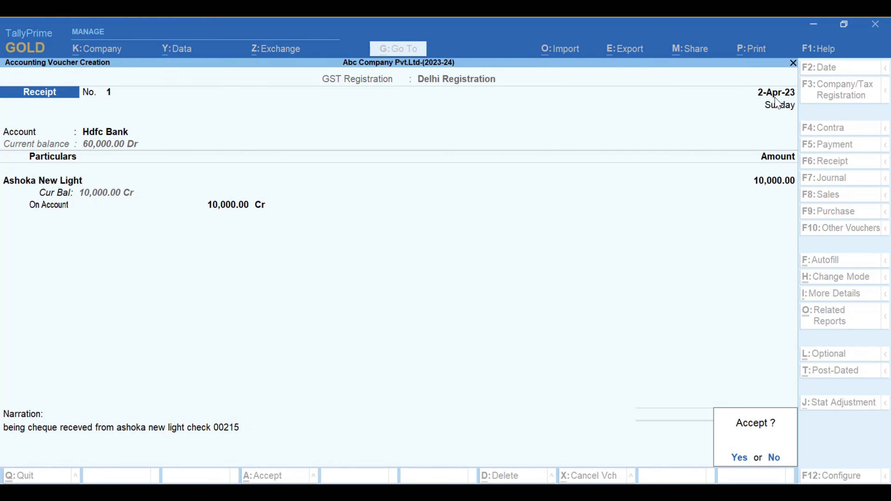
key(Return)
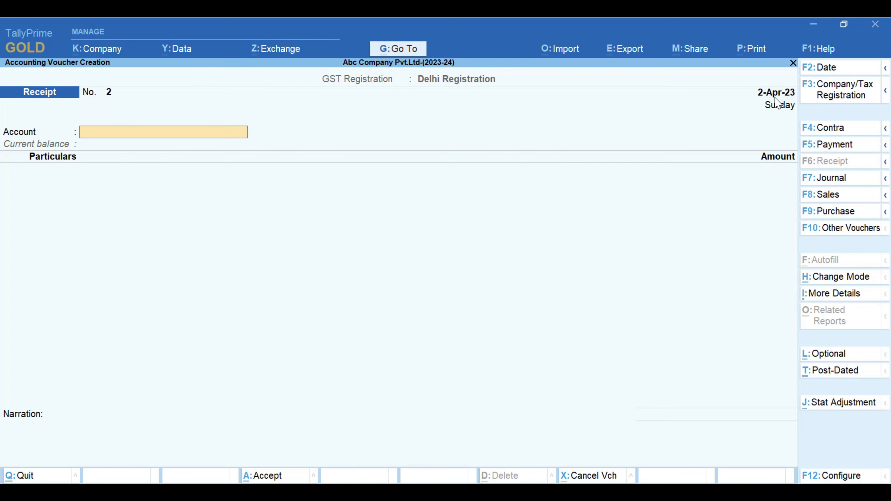
key(space)
key(Down)
key(Down)
key(Return)
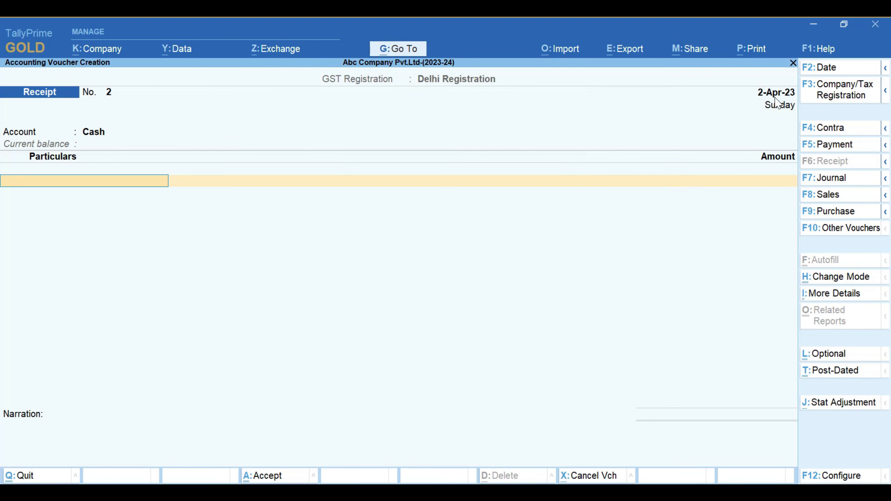
key(Down)
key(Down)
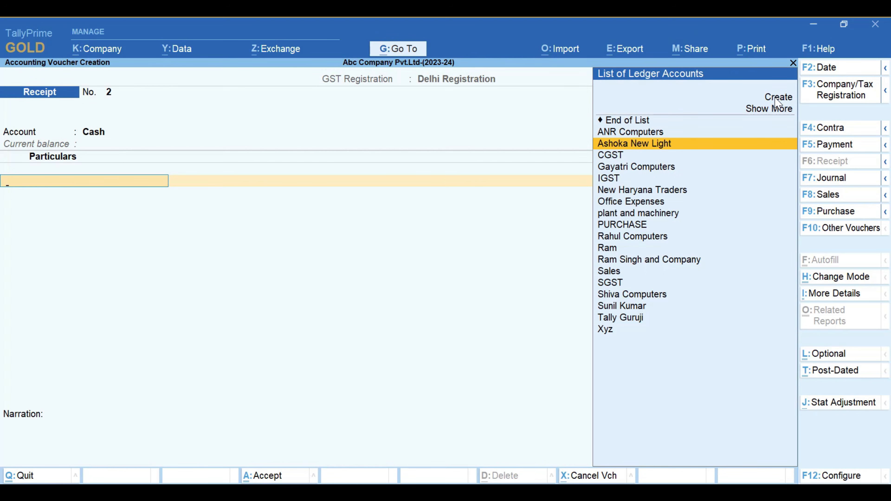
key(Return)
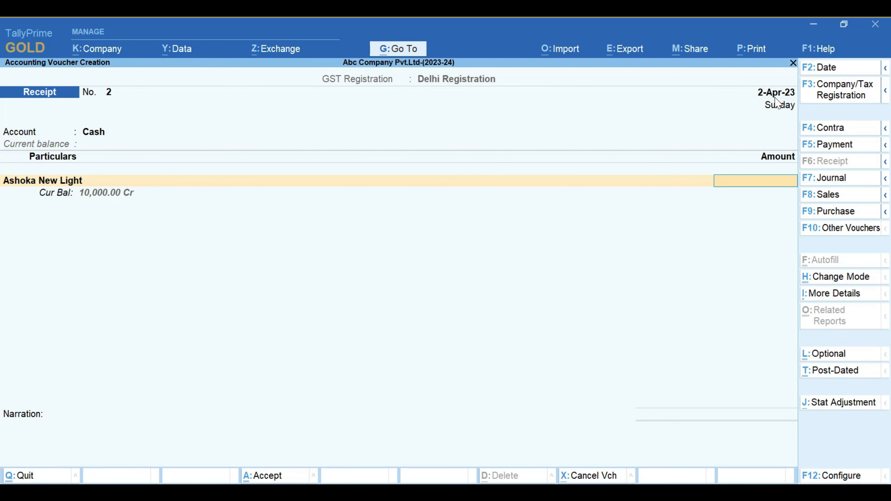
key(Escape)
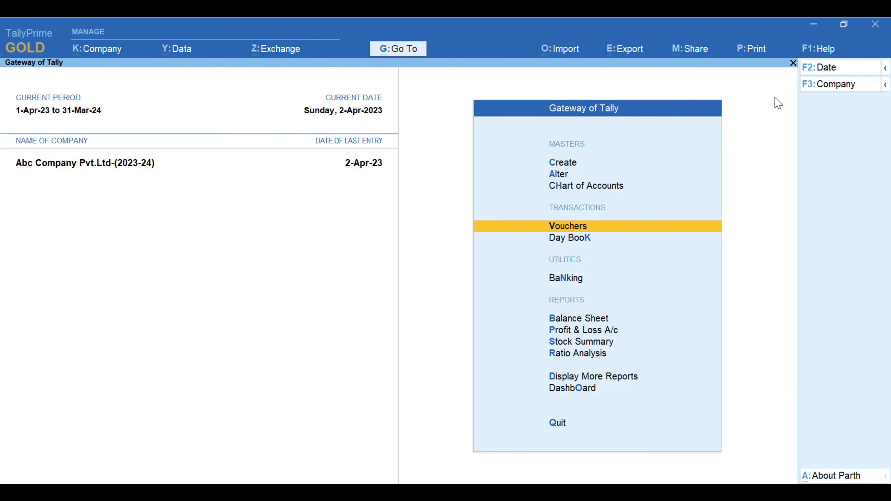